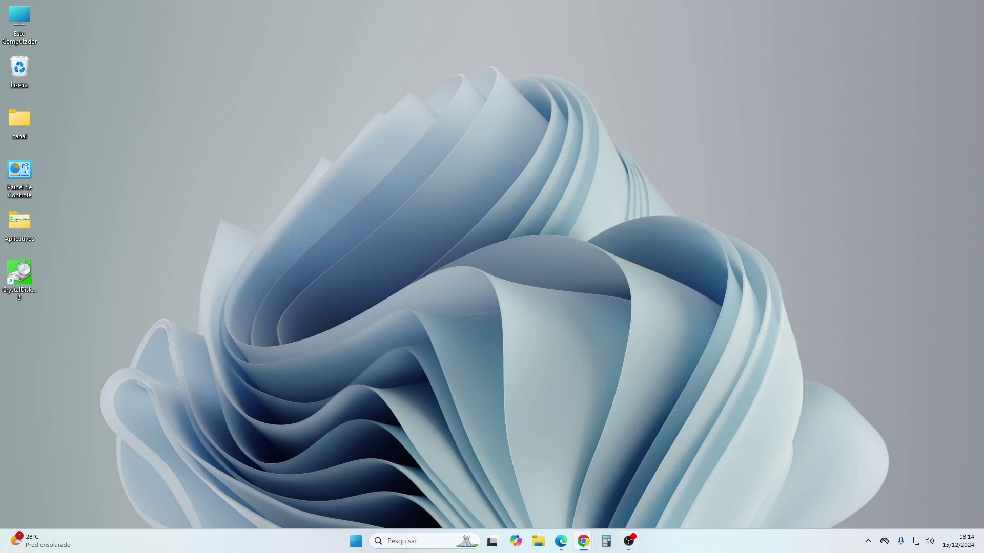
Step: Maximize the "Planilha explicando Raid" spreadsheet window and read the RAID 0 definition
left_click_drag(14, 115, 368, 116)
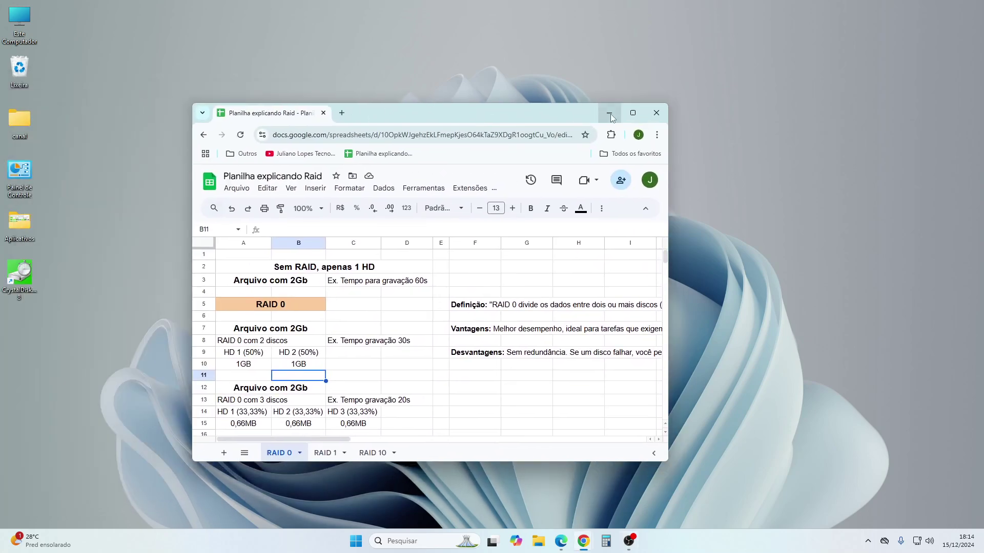
left_click(637, 116)
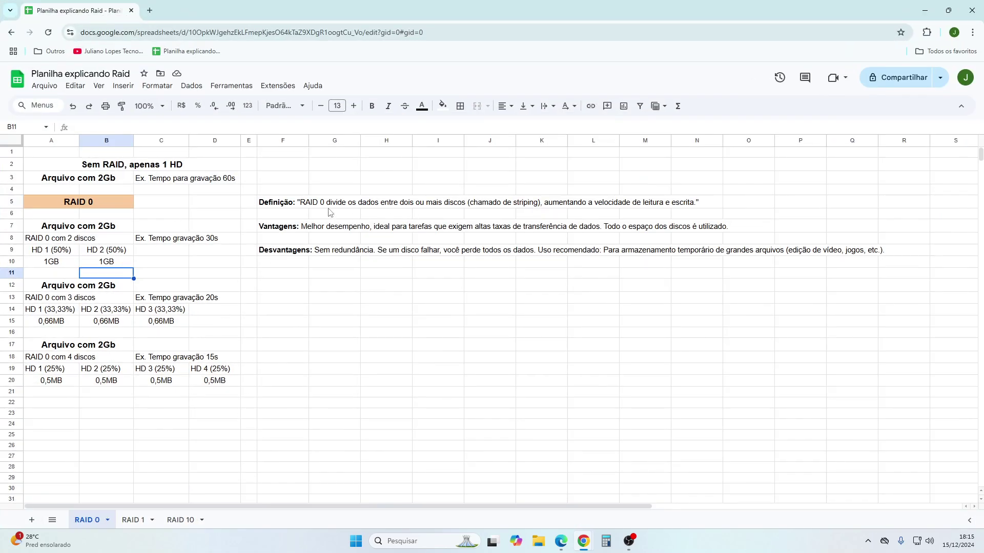
left_click(299, 207)
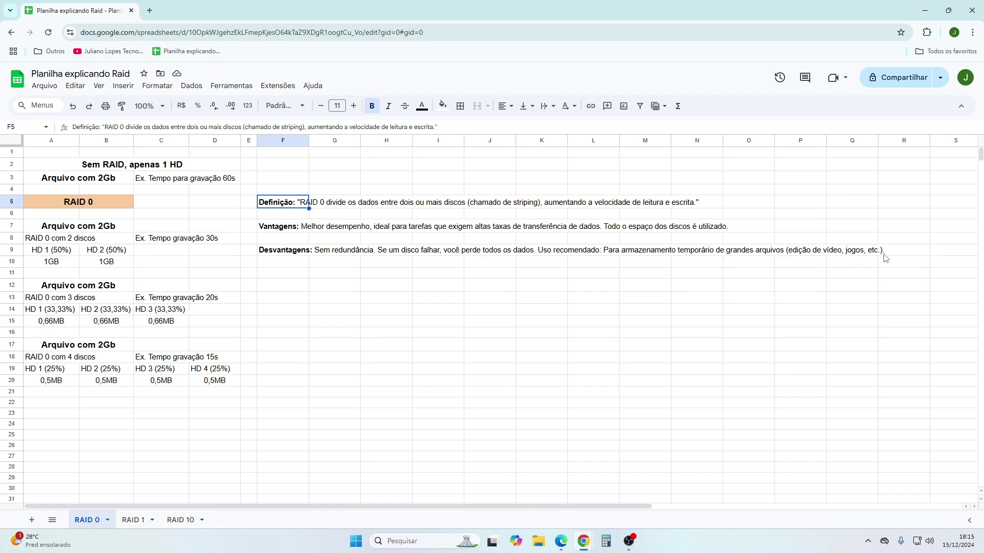
Step: Compare the 2Gb file's write times and per-disk shares in the RAID 0 examples with two, three and four disks
left_click(72, 214)
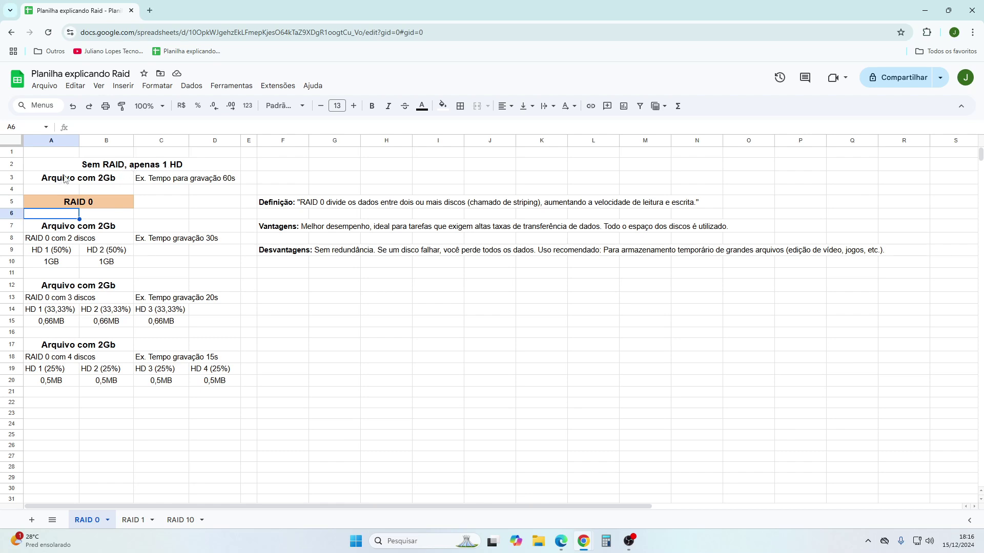
left_click(73, 204)
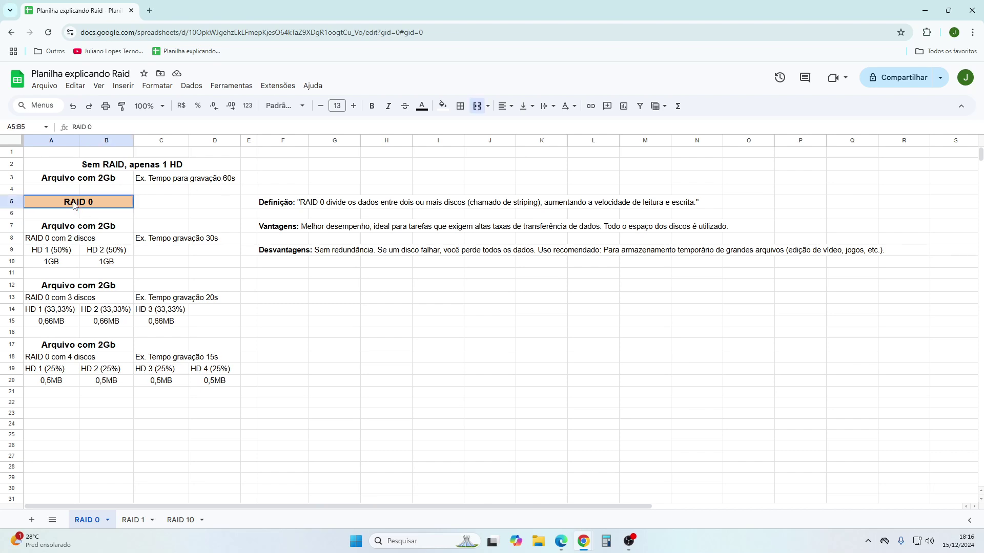
left_click(45, 241)
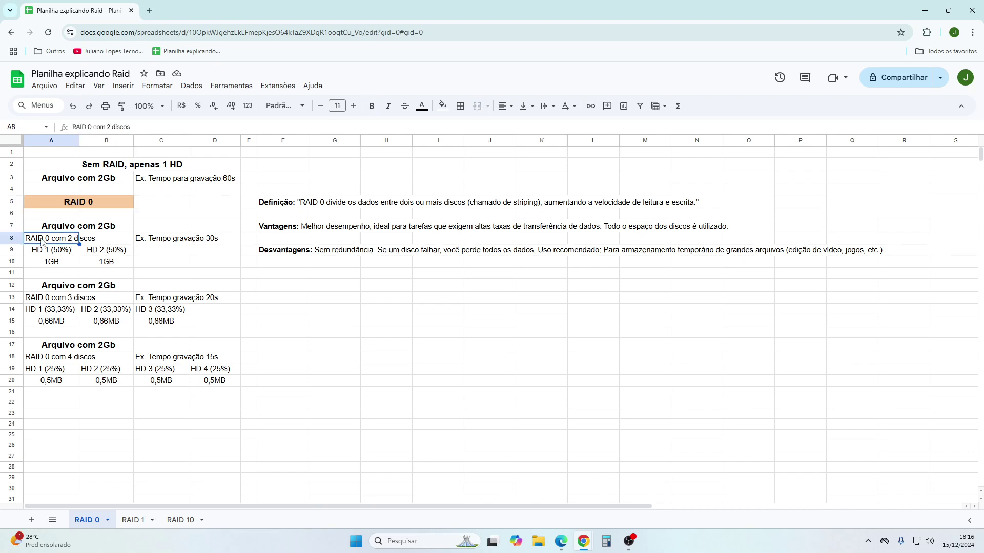
left_click(194, 263)
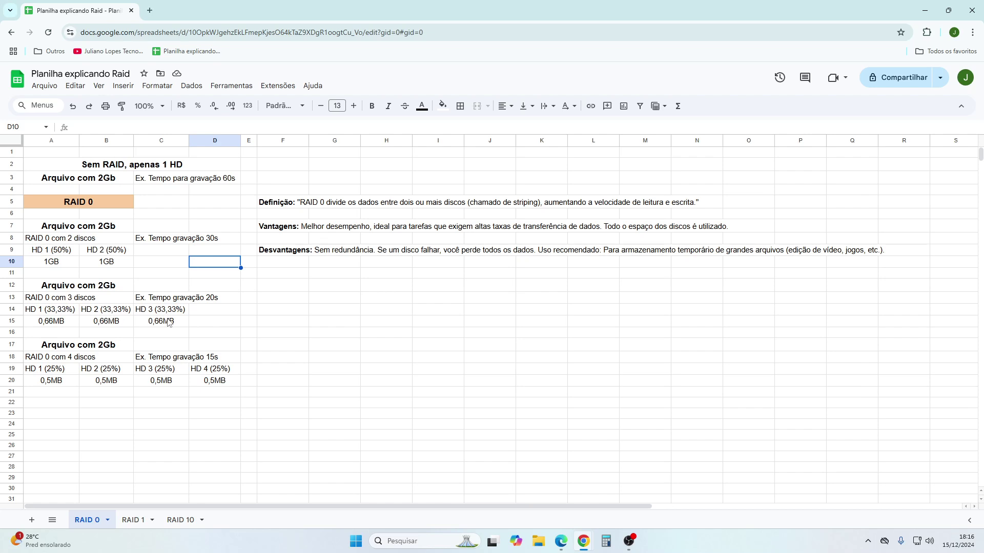
left_click(228, 301)
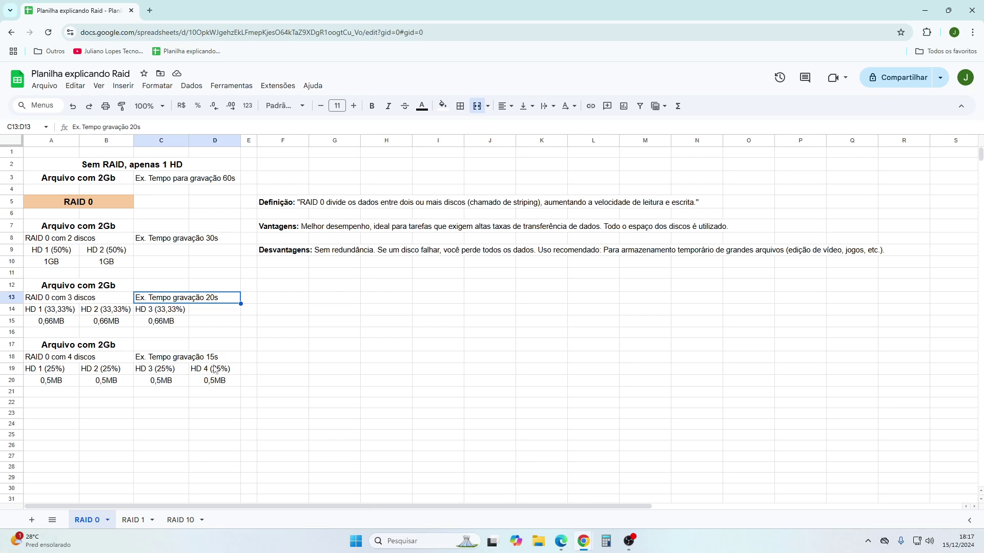
left_click(53, 371)
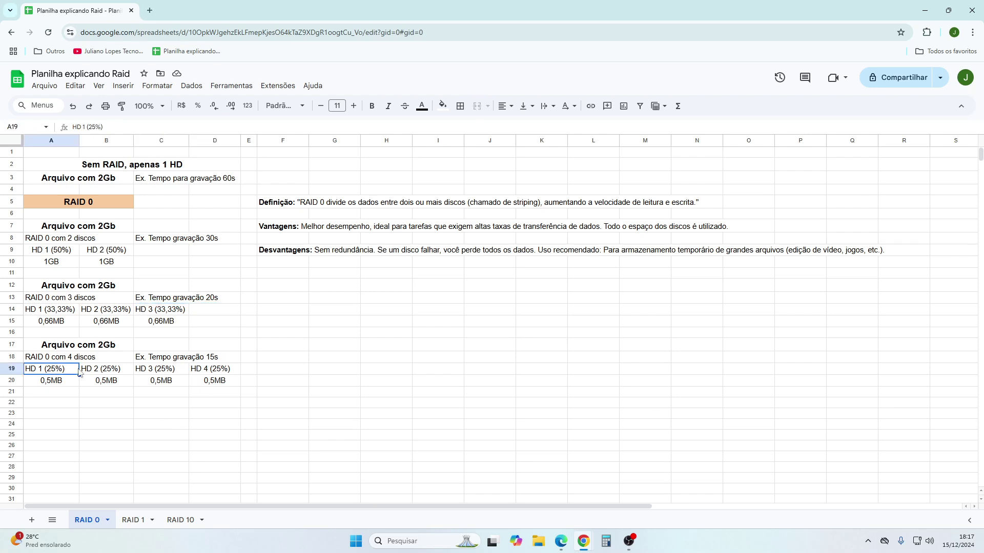
left_click(106, 373)
left_click(172, 373)
left_click(210, 372)
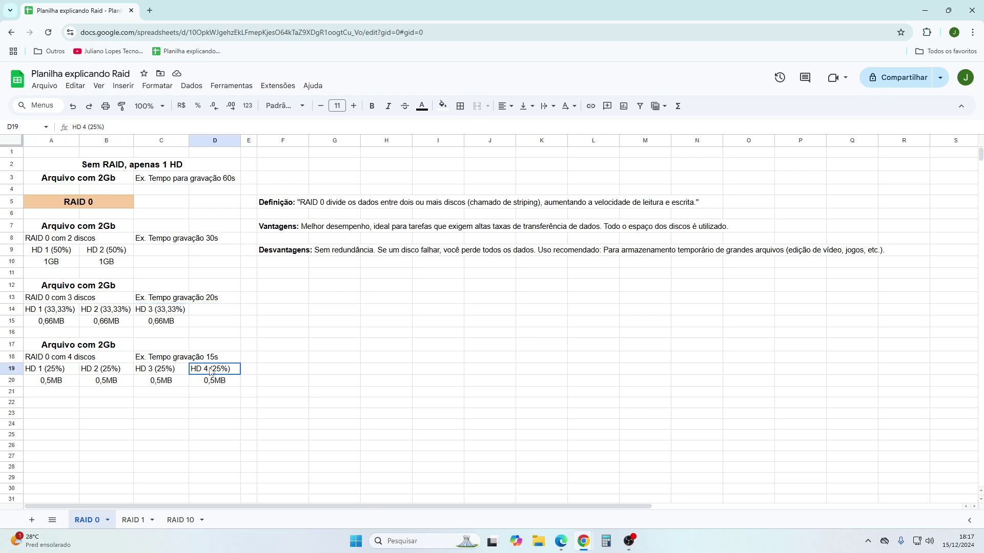
Step: Review how the RAID 0 disadvantages apply to individual disks in the two-, three- and four-disk examples
left_click(117, 313)
left_click(46, 312)
left_click(57, 251)
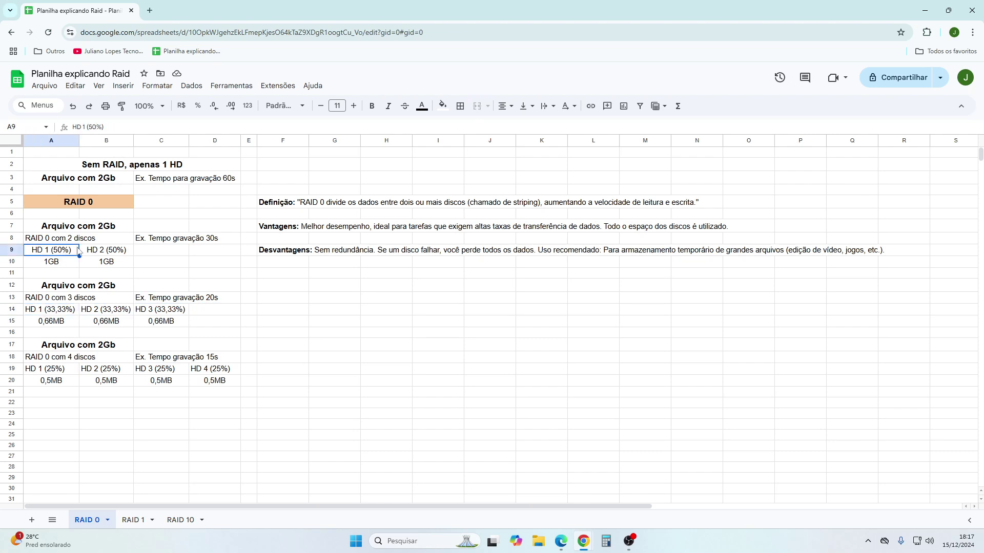
left_click(110, 249)
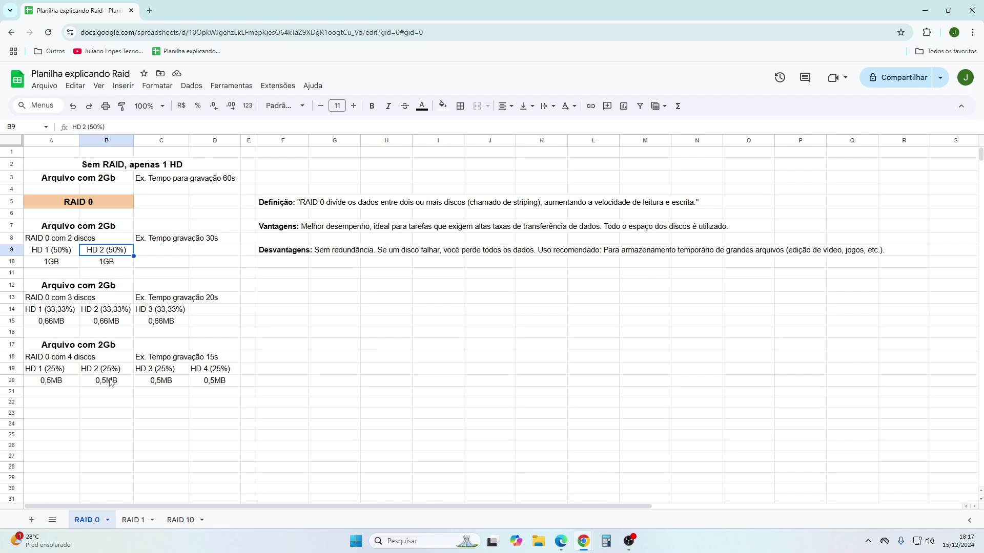
left_click(293, 251)
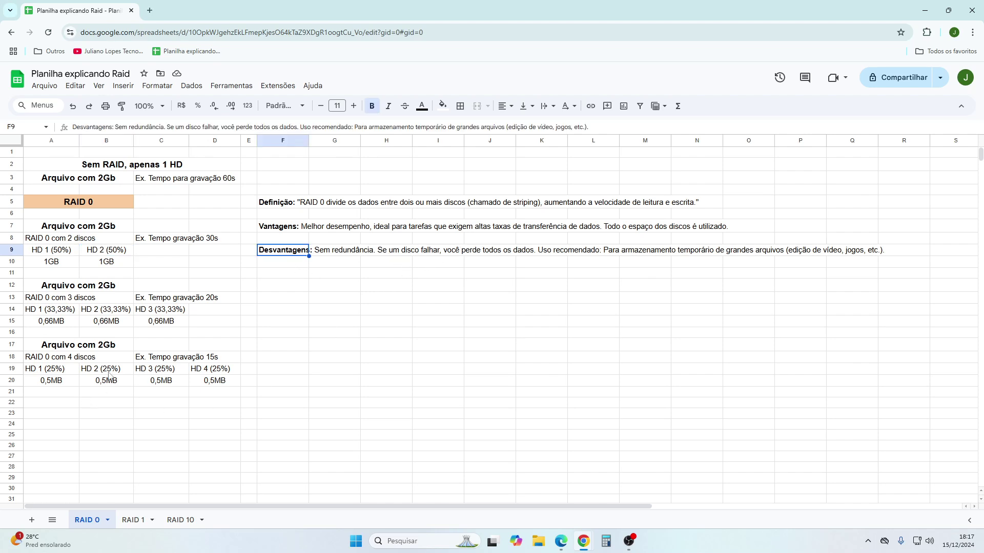
left_click(166, 372)
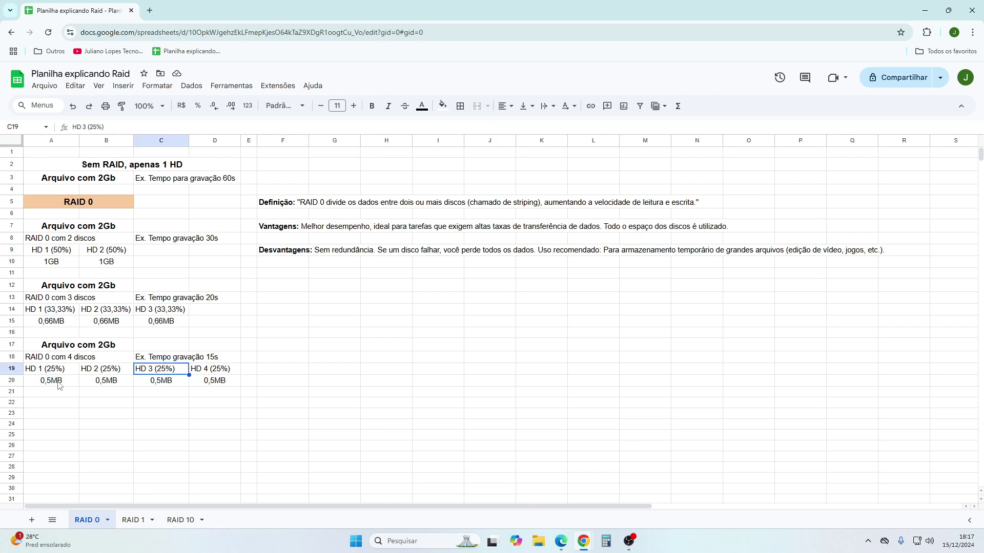
left_click(60, 311)
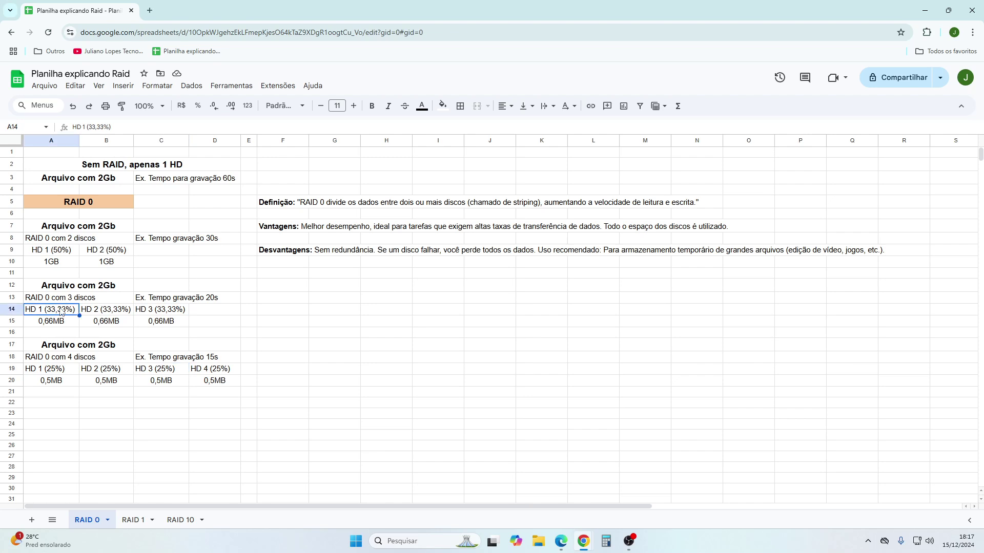
left_click(57, 252)
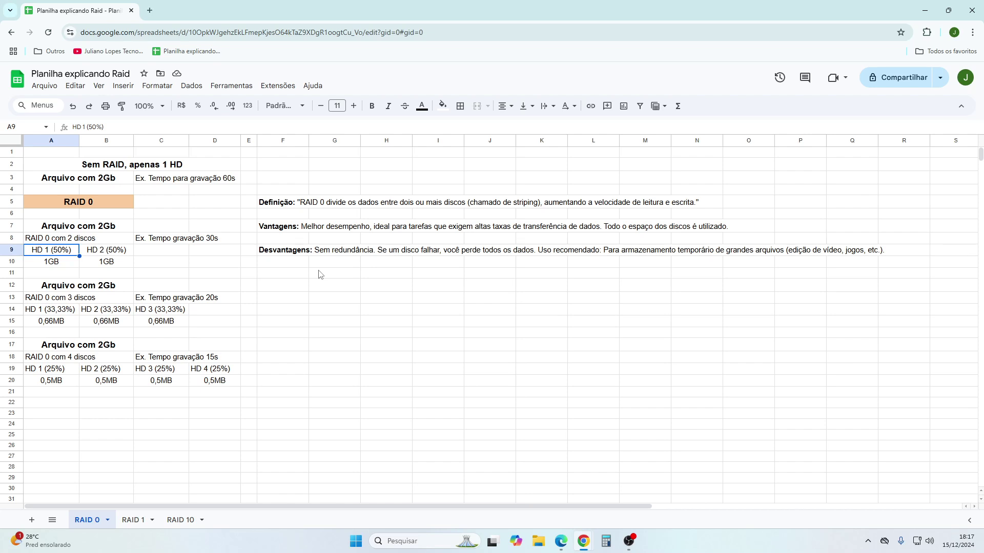
Step: Switch to the RAID 1 sheet and read its definition and the single-HD write time without RAID
left_click(133, 520)
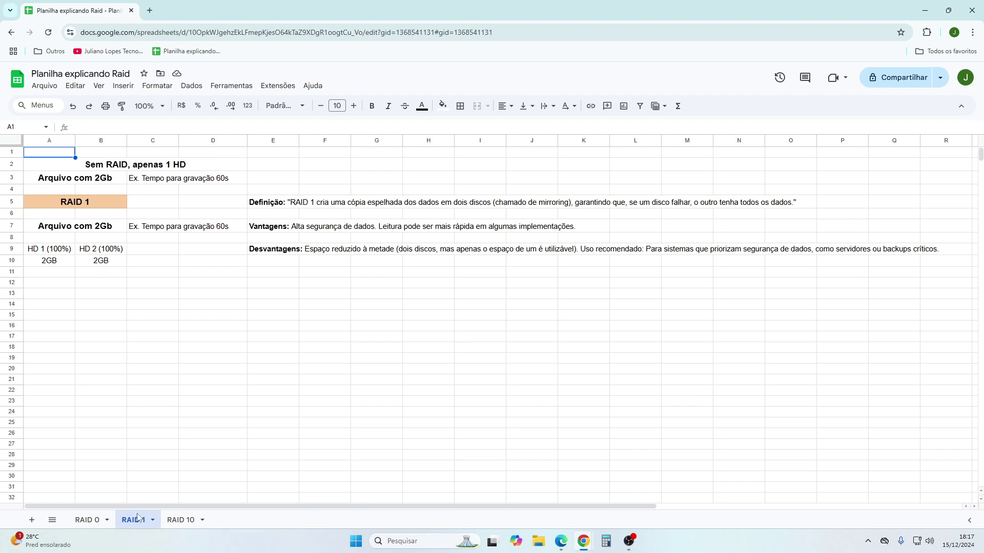
left_click(283, 205)
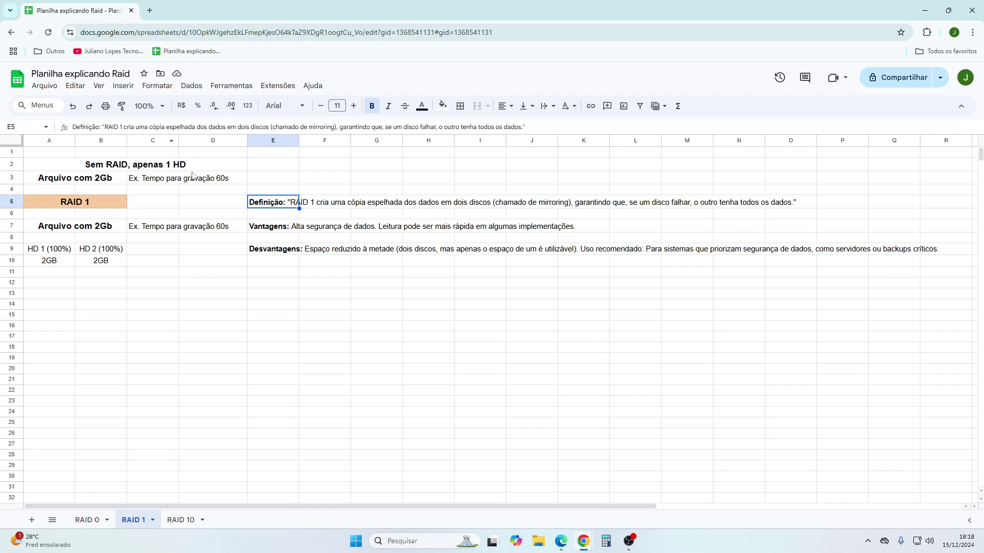
left_click(165, 179)
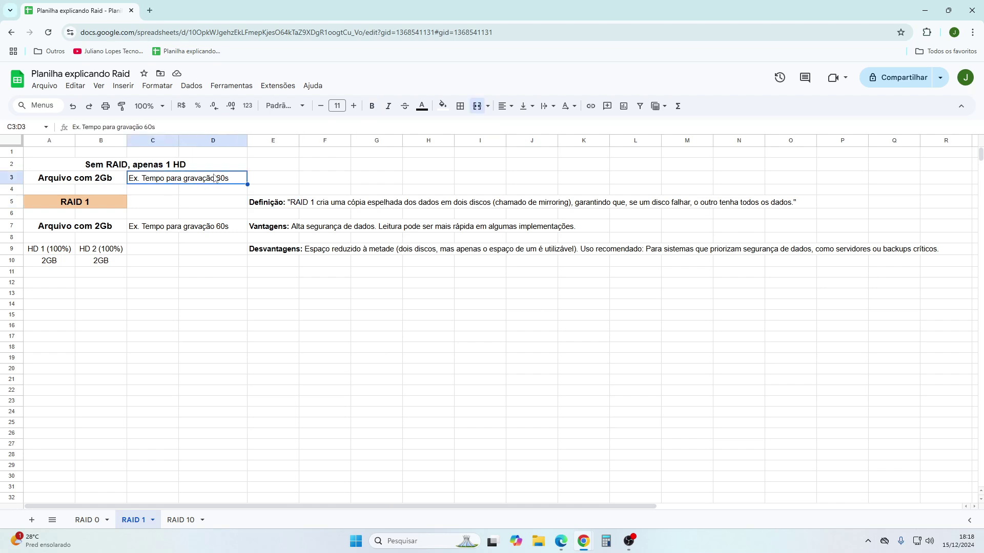
Step: Examine the RAID 1 example's 2Gb file, its write time and the data stored on HD 1 and HD 2
left_click(67, 229)
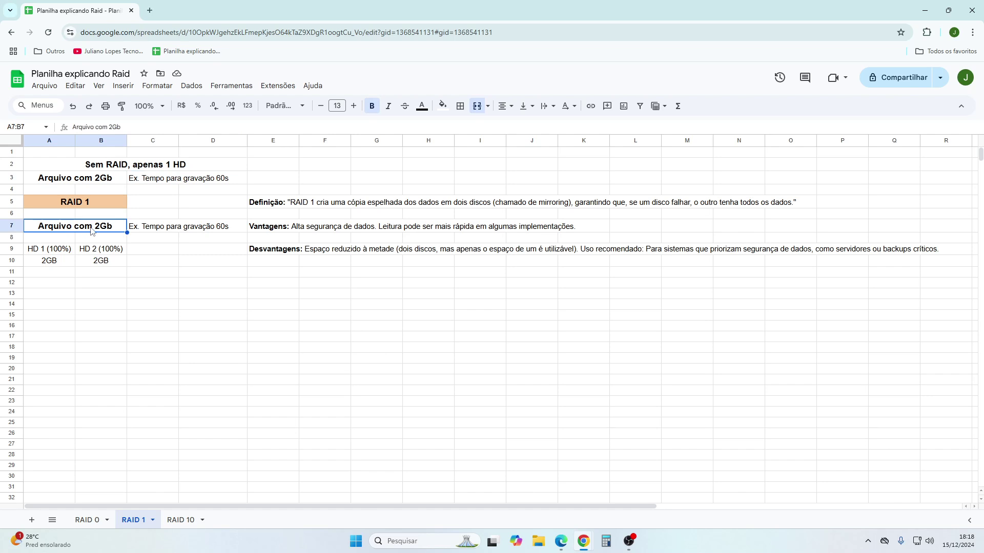
left_click(52, 252)
left_click(50, 263)
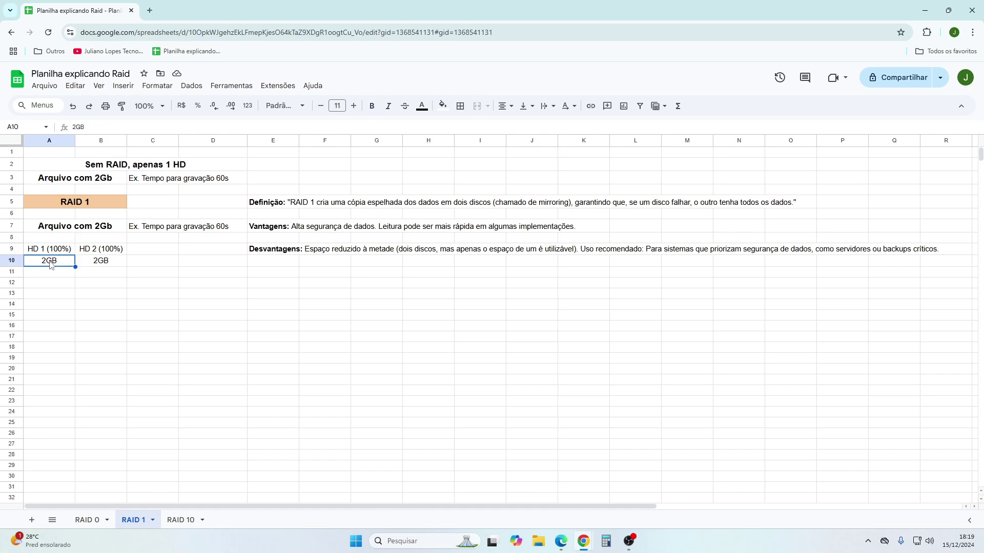
left_click(98, 264)
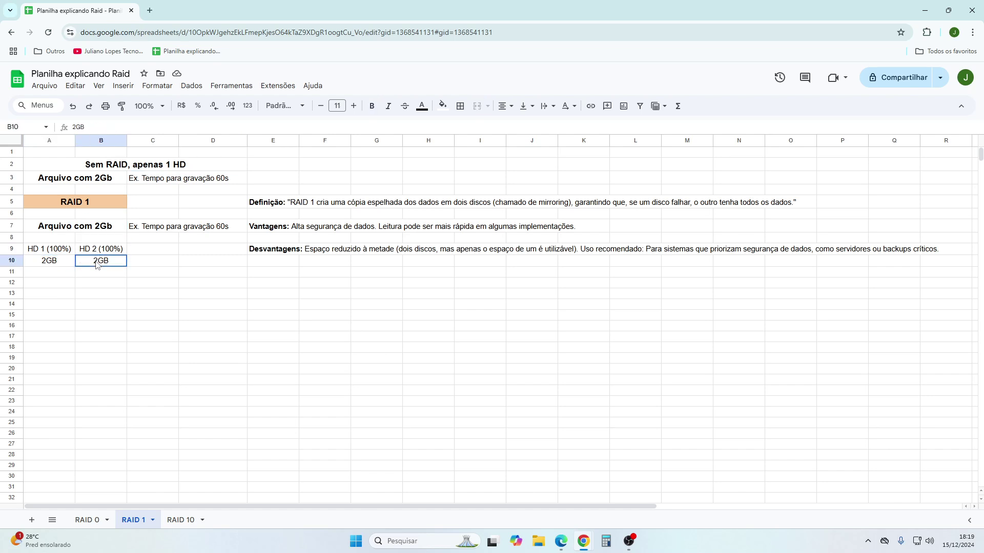
left_click(161, 229)
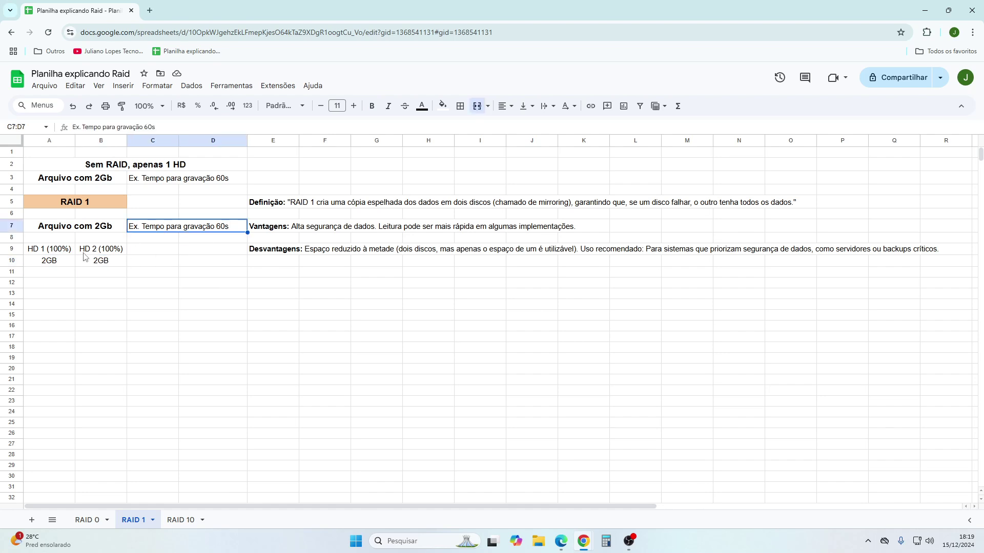
left_click(49, 230)
left_click(48, 260)
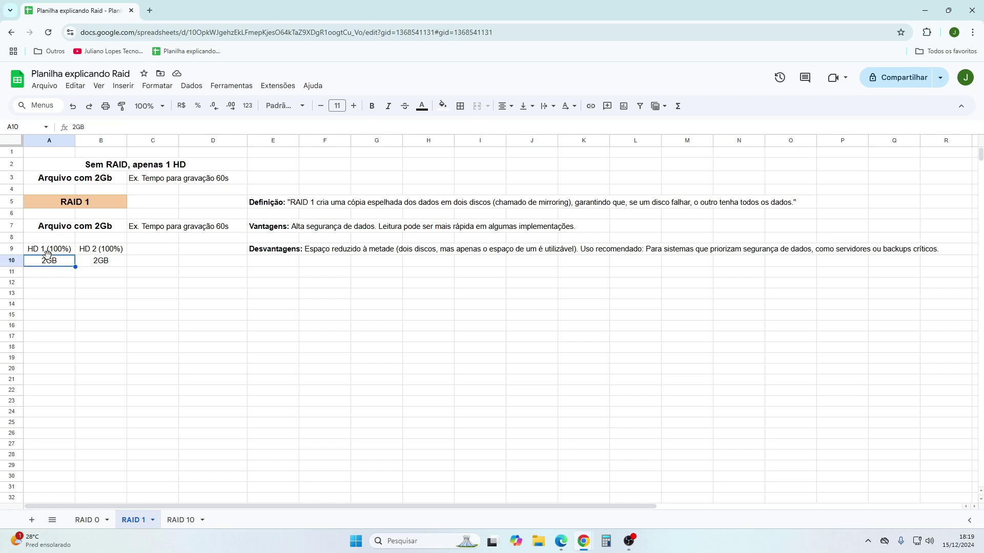
left_click(102, 261)
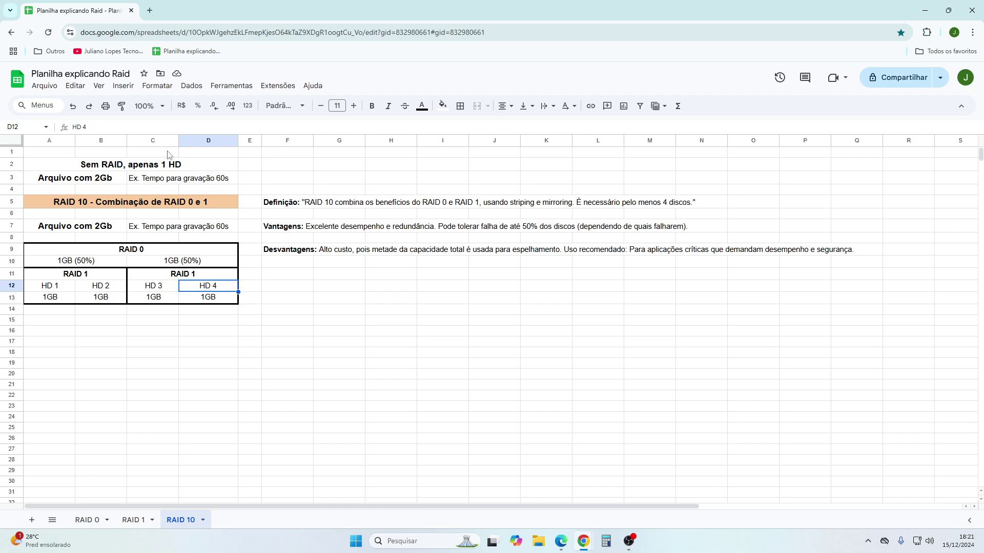
Step: Read the RAID 10 definition and the single-HD reference for the 2Gb file on the RAID 10 sheet
left_click(167, 155)
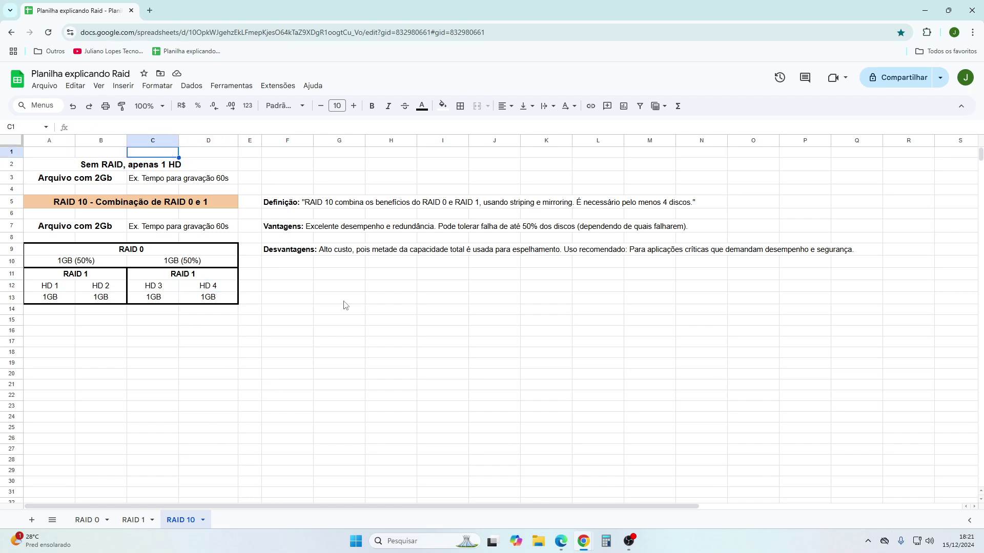
left_click(291, 205)
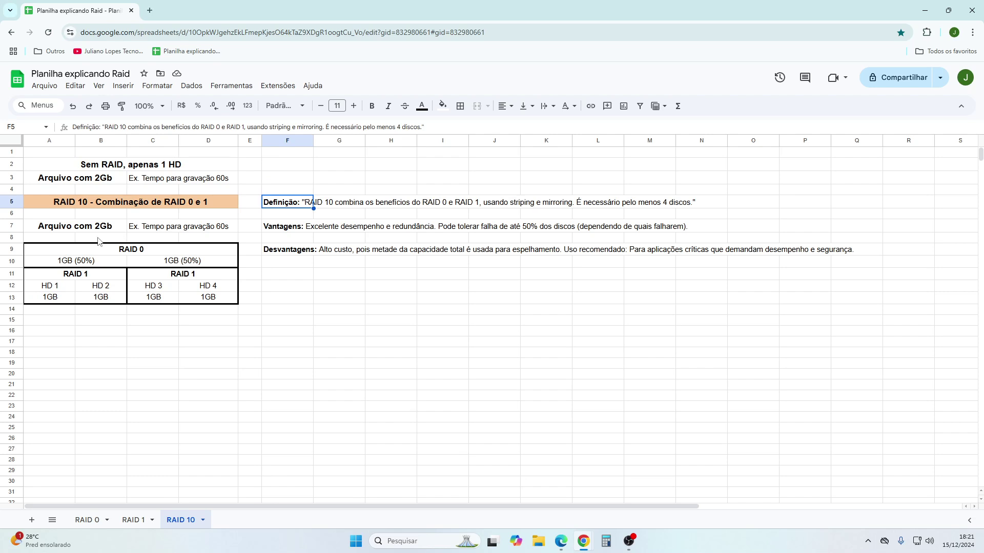
left_click(101, 180)
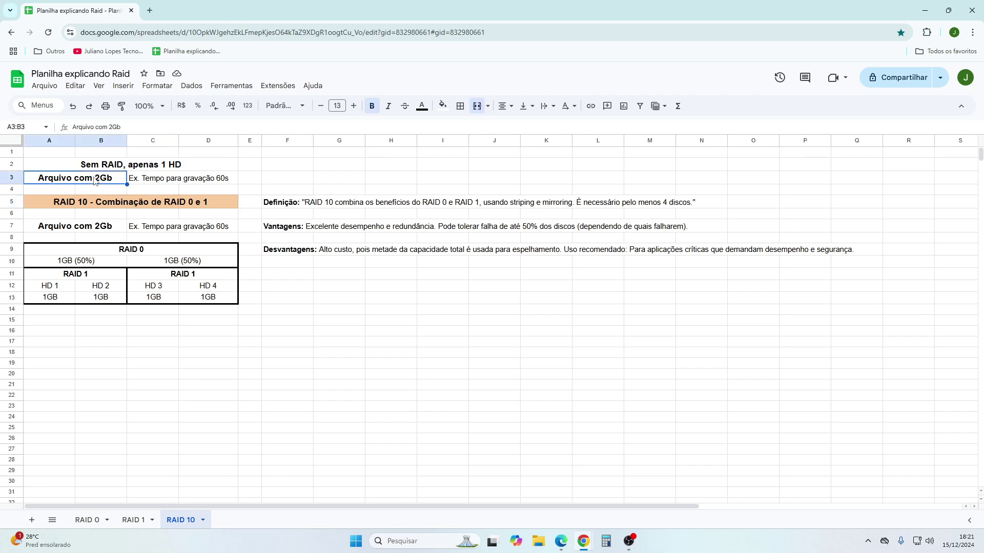
left_click(155, 183)
left_click(163, 167)
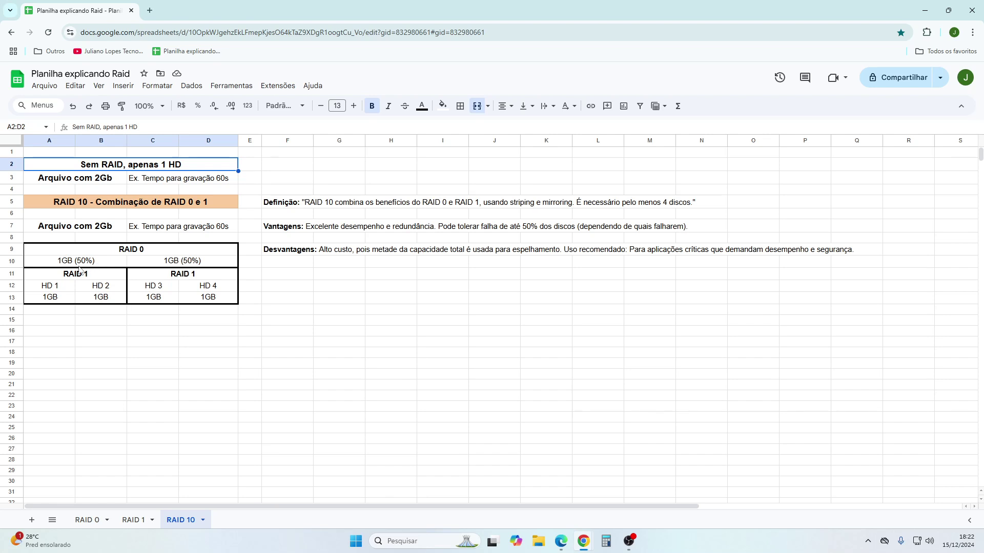
Step: Examine the RAID 10 diagram's disk pairs, HD 1 with HD 2 and HD 3 with HD 4, and their RAID 1 headers
left_click(59, 288)
left_click(101, 289)
left_click(56, 288)
left_click(98, 288)
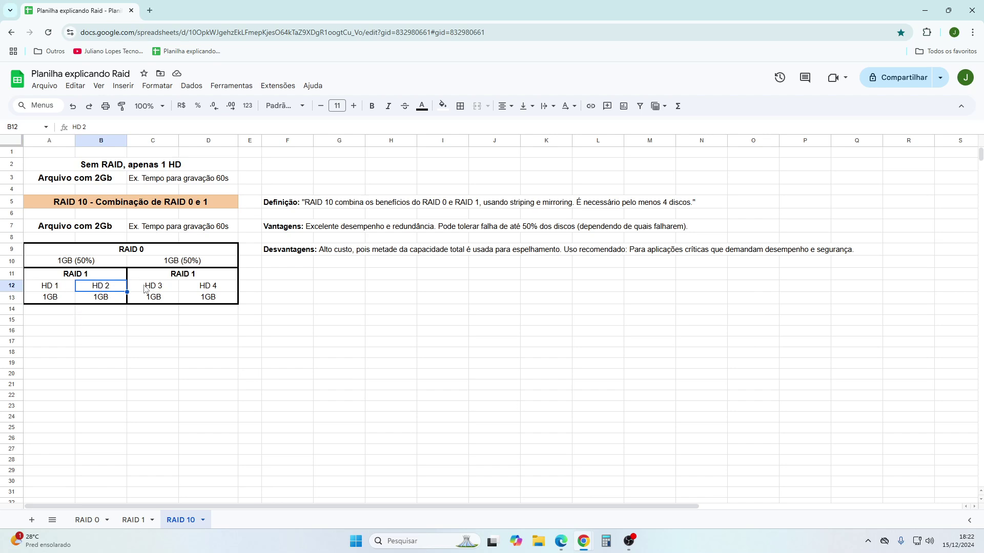
left_click(160, 289)
left_click(214, 290)
left_click(157, 291)
left_click(202, 290)
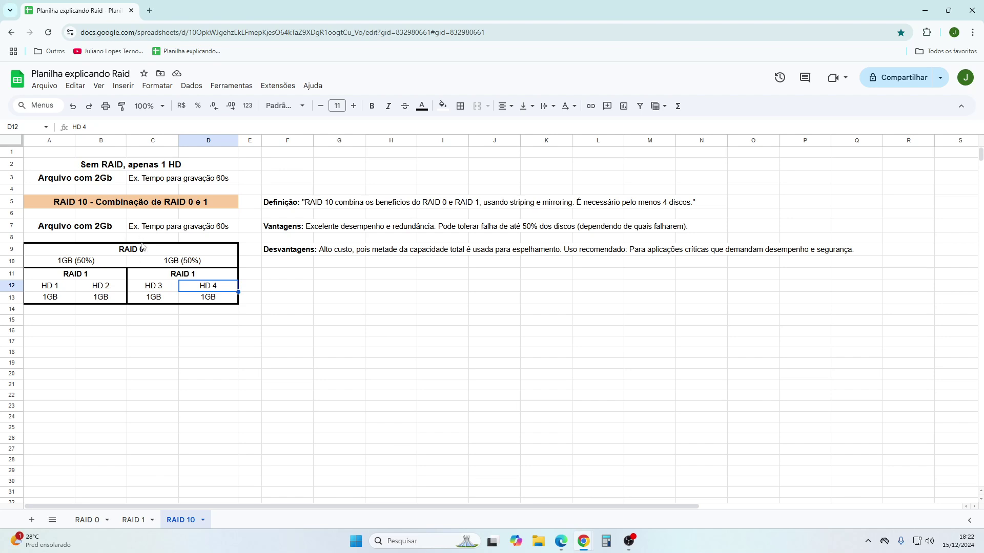
left_click(77, 277)
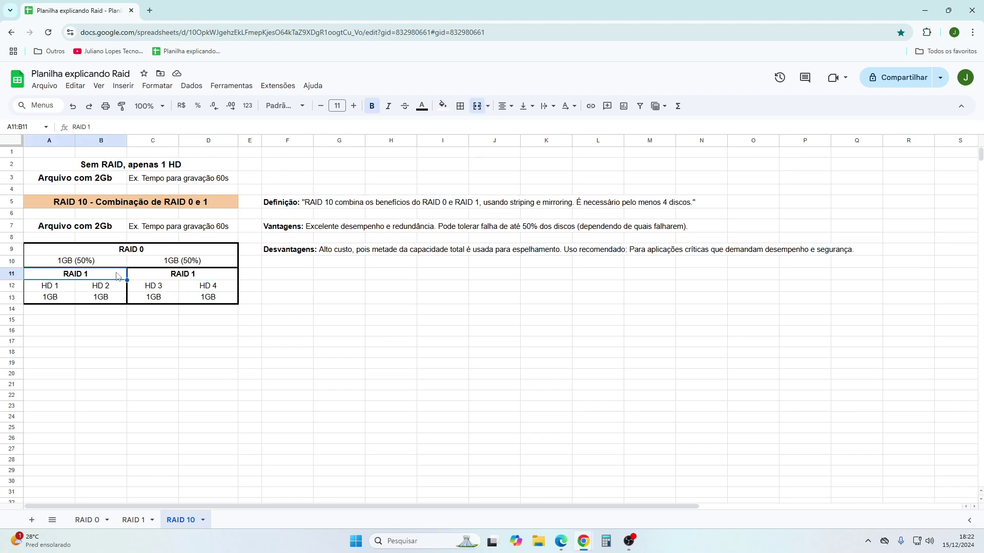
left_click(190, 277)
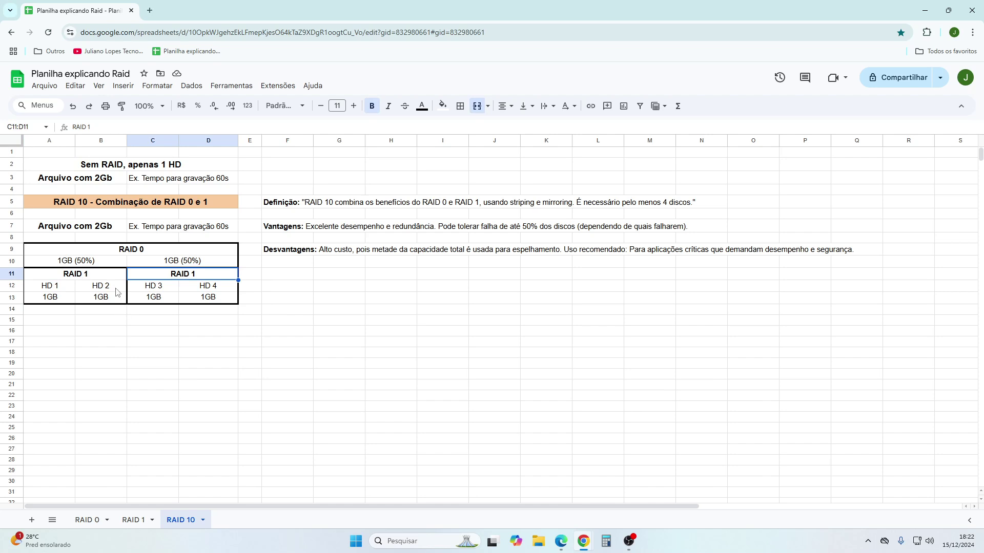
Step: Rename the RAID 1 header above HD 1 and HD 2 as "RAID 1-1"
left_click(104, 278)
double_click(104, 278)
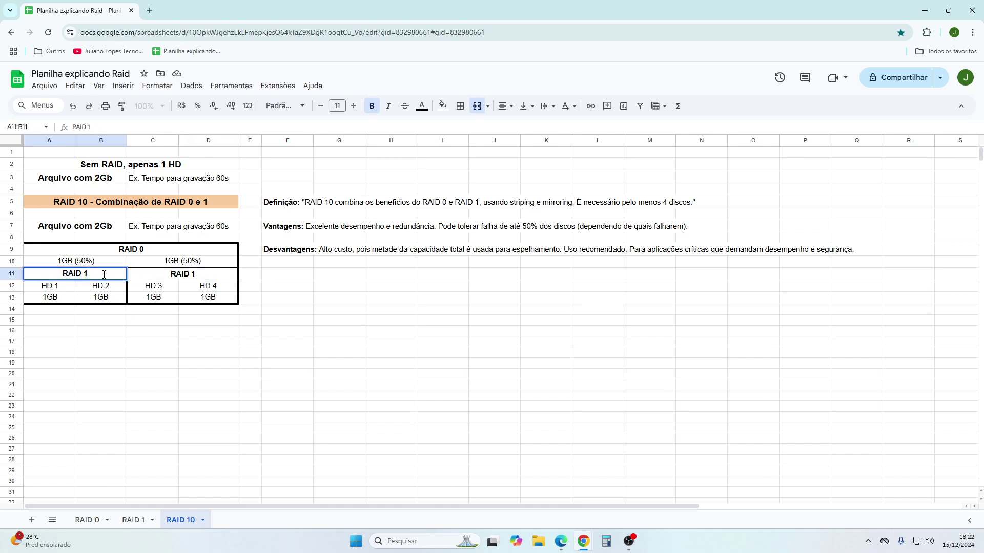
type("-1")
Step: Rename the RAID 1 header above HD 3 and HD 4 as "RAID 1-2"
double_click(206, 273)
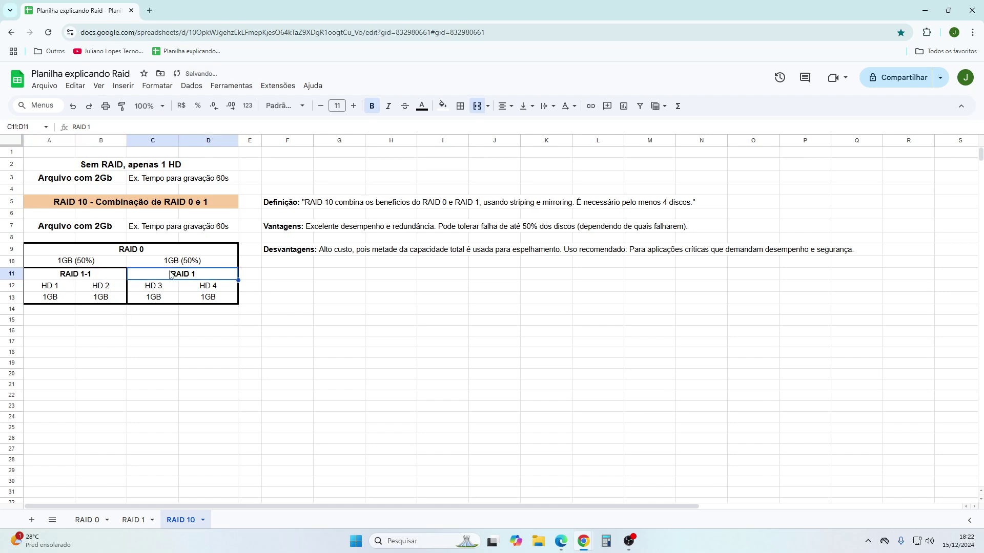
type("-2")
key("Return")
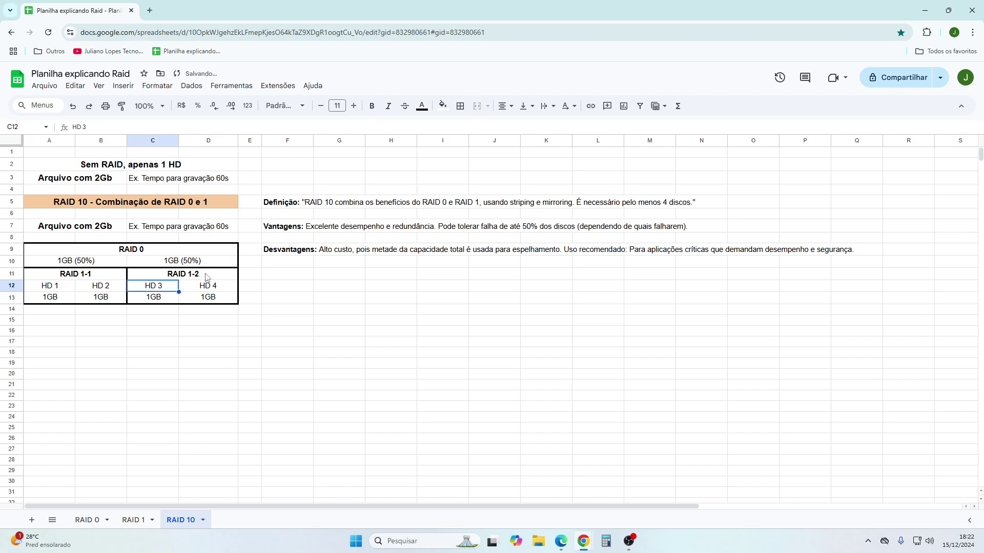
Step: Examine how the RAID 0 header and its two 1GB (50%) shares relate to the RAID 1-1 and RAID 1-2 groups
left_click(123, 251)
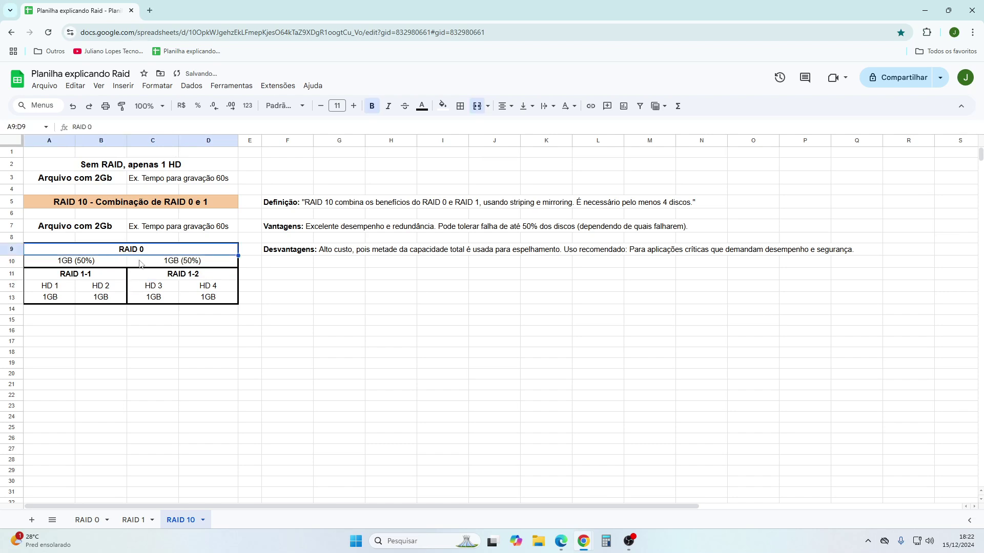
left_click(94, 277)
left_click(177, 278)
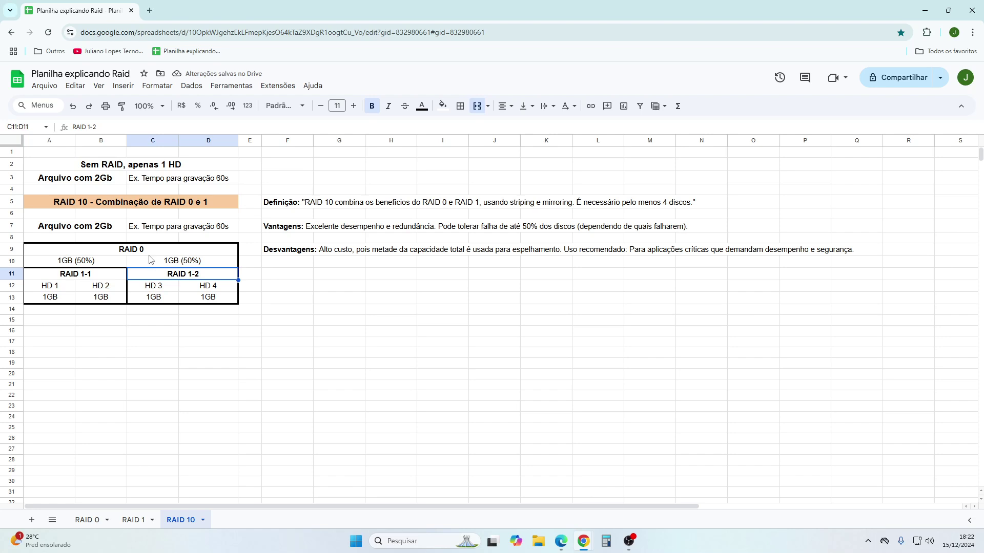
left_click(130, 251)
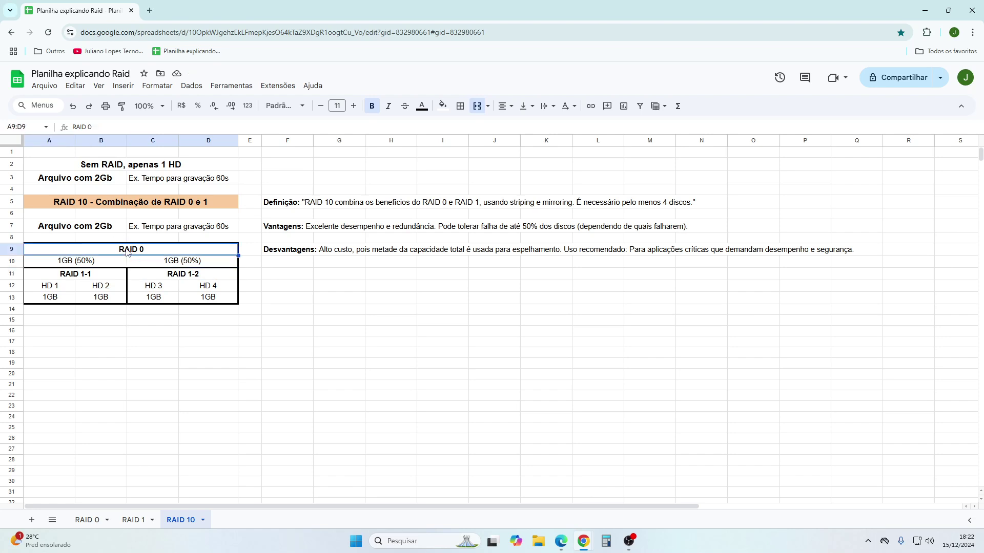
left_click(89, 278)
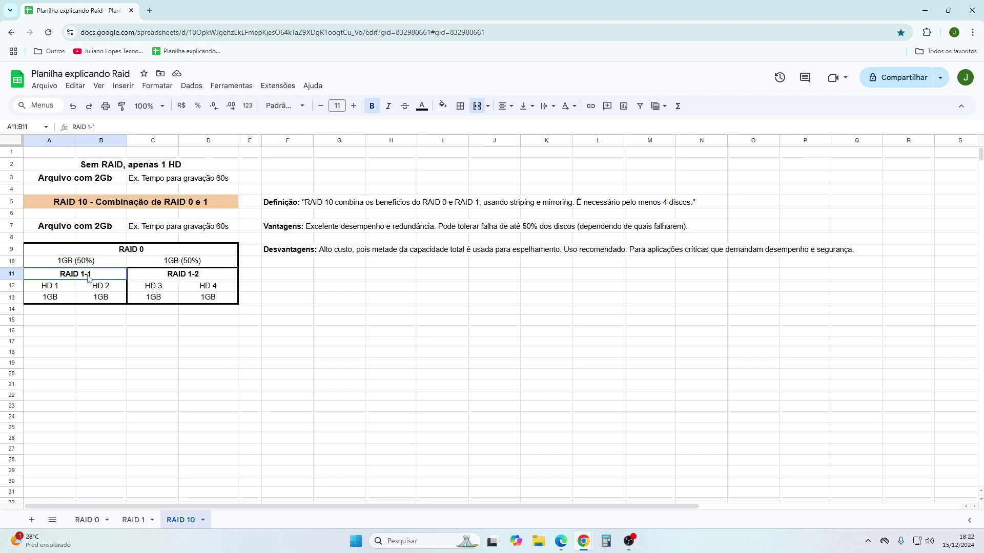
left_click(141, 252)
left_click(174, 274)
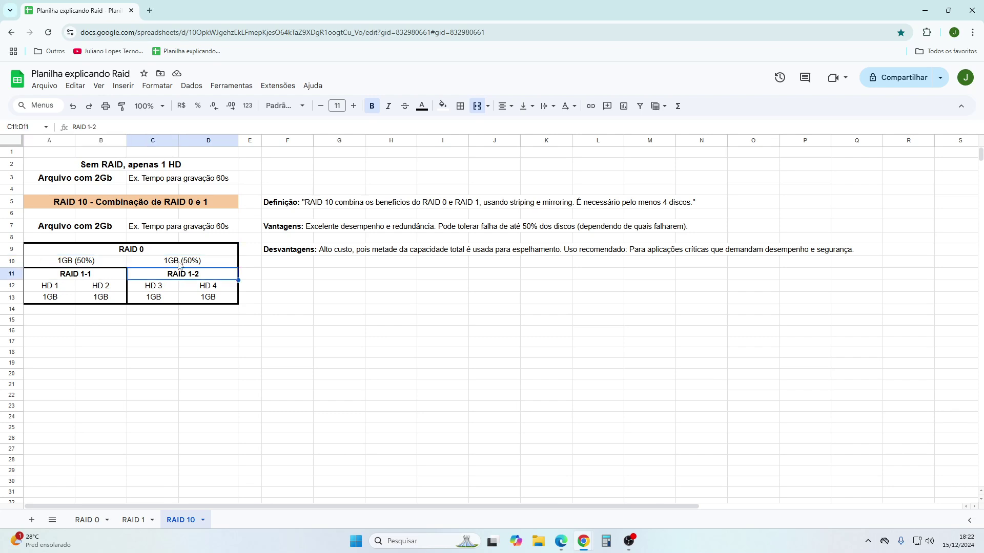
left_click(153, 265)
left_click(108, 265)
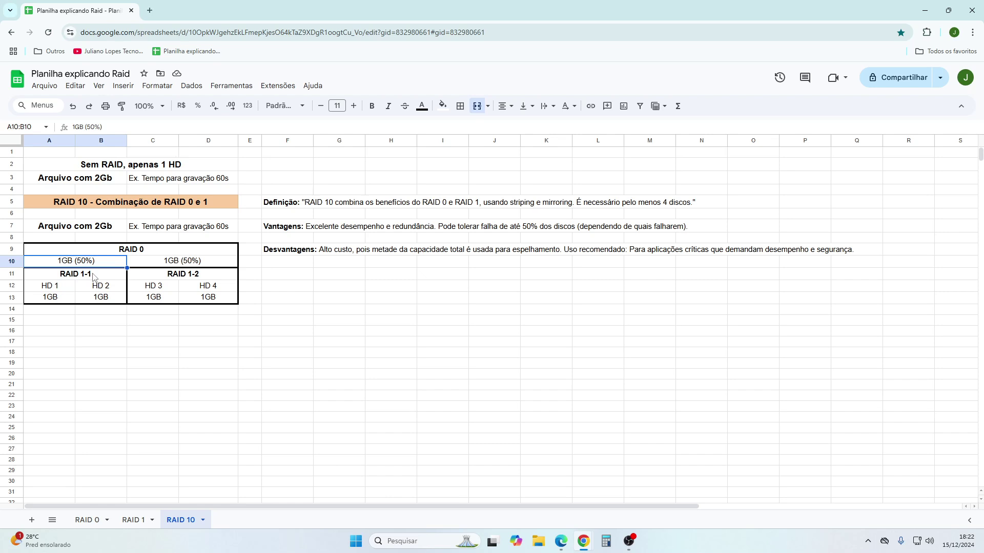
Step: Compare the 1GB data cells of HD 1 through HD 4 with the 1GB (50%) share above each disk pair
left_click(58, 298)
left_click(97, 299)
left_click(58, 298)
left_click(93, 300)
left_click(57, 299)
left_click(90, 300)
left_click(57, 300)
left_click(97, 300)
left_click(59, 300)
left_click(100, 300)
left_click(85, 263)
left_click(157, 299)
key("Right")
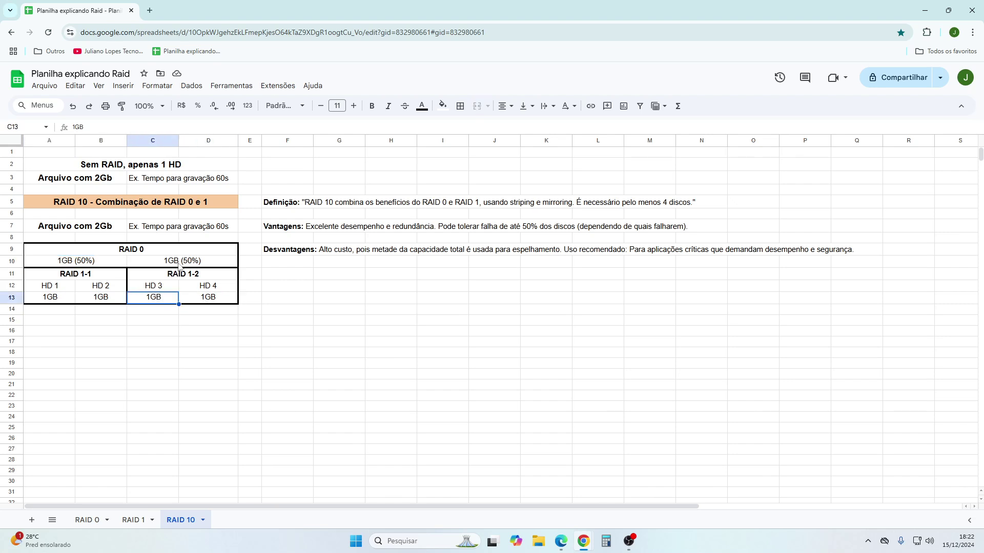
left_click(182, 261)
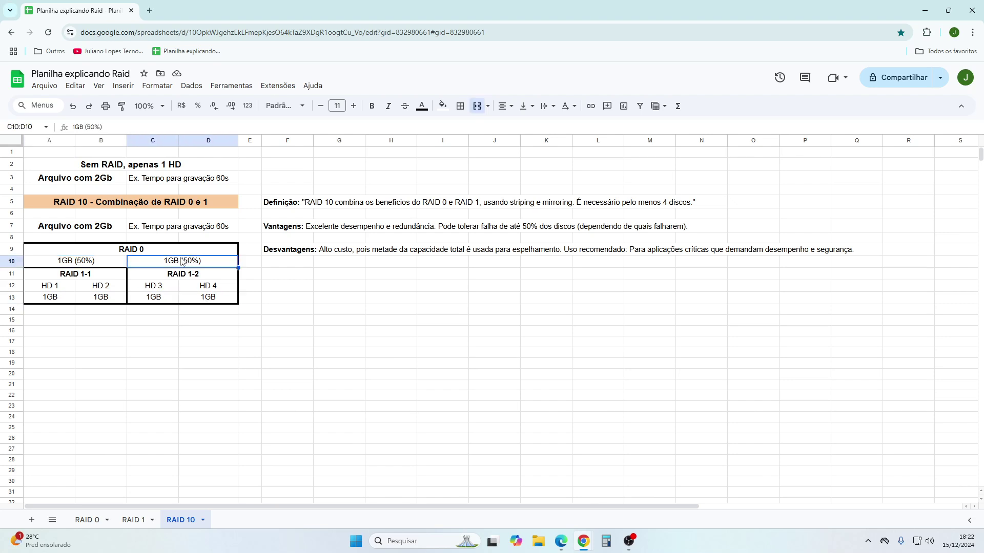
Step: Examine the RAID 10 diagram's individual disks, each full RAID 1 pair, and the combination of HD 2 with HD 3
left_click(109, 298)
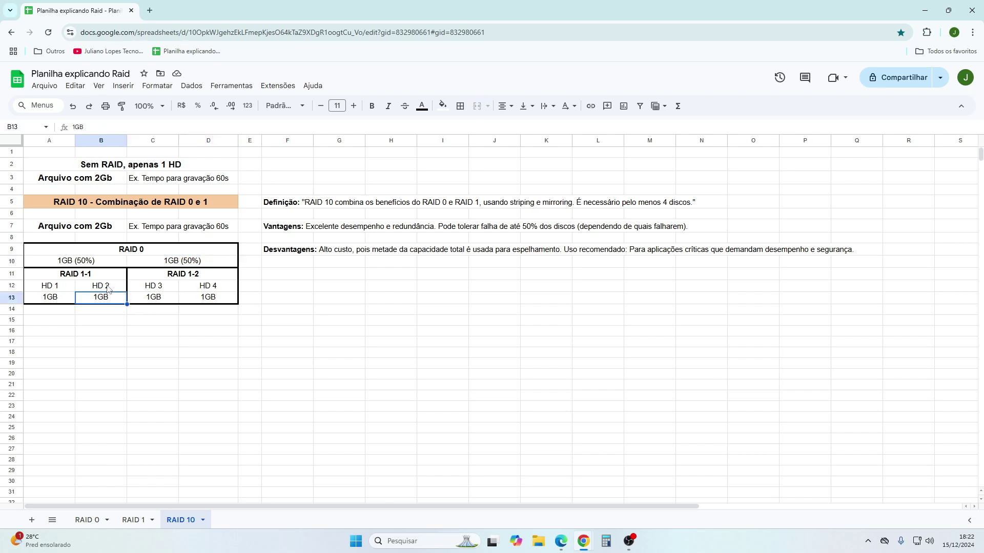
left_click_drag(108, 289, 106, 299)
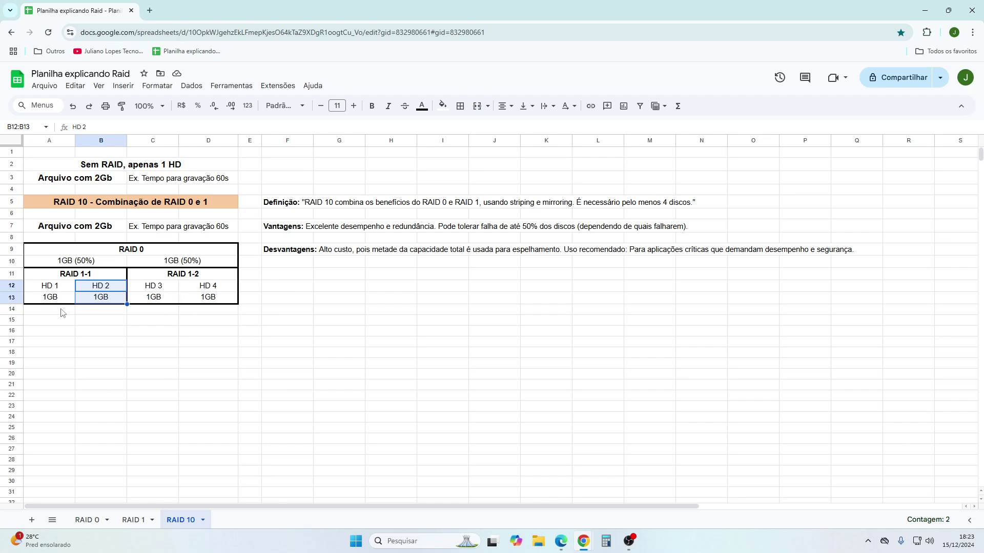
left_click(161, 288)
left_click_drag(161, 288, 207, 287)
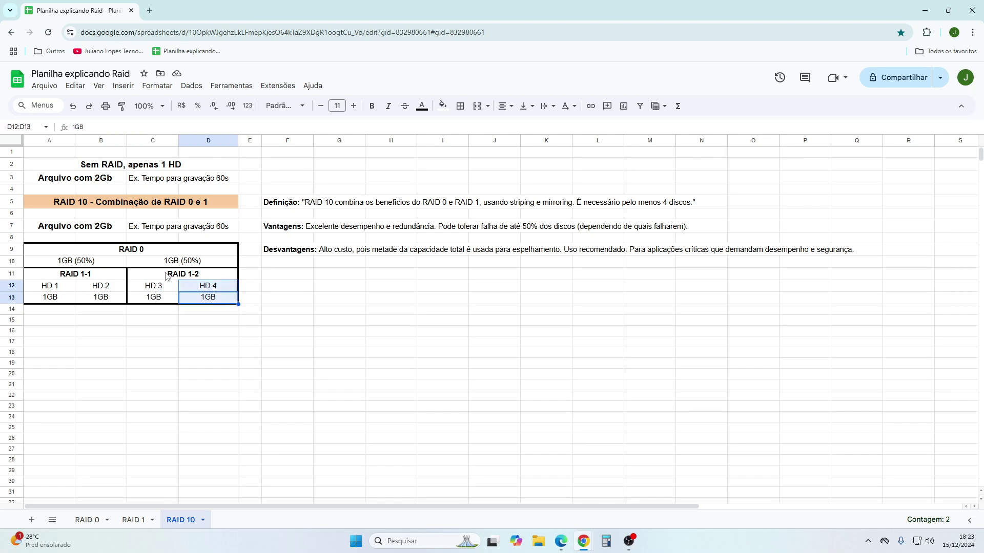
left_click(154, 324)
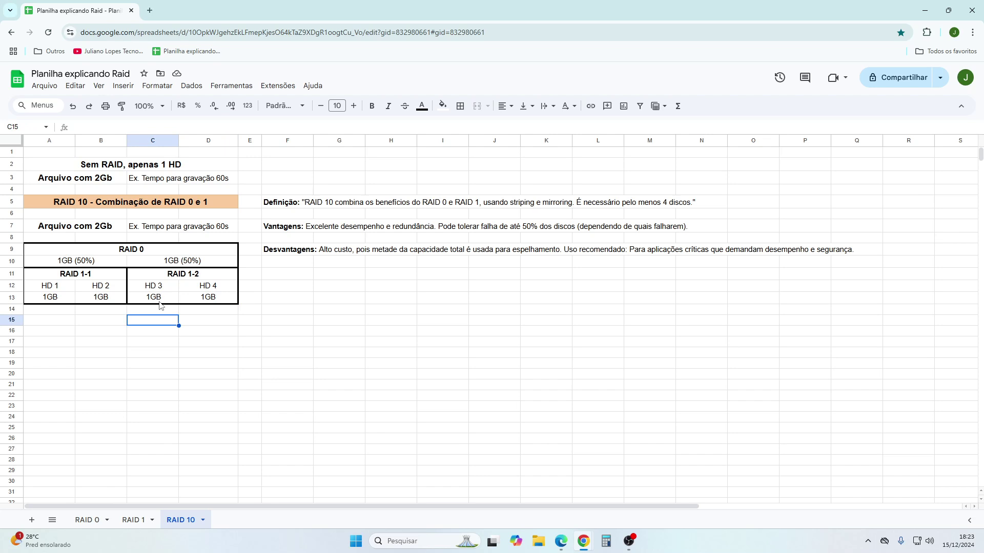
left_click_drag(160, 288, 221, 302)
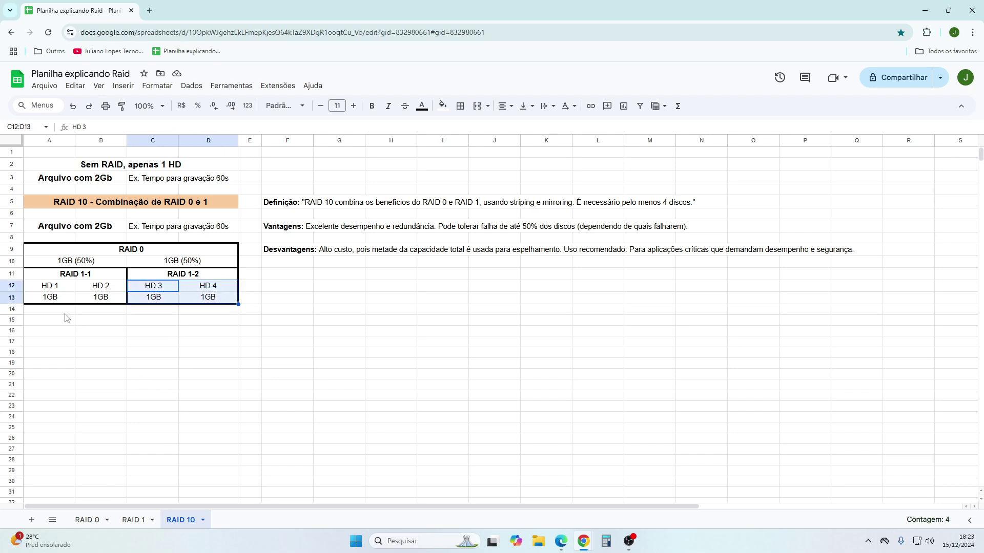
left_click_drag(60, 287, 103, 302)
left_click(80, 367)
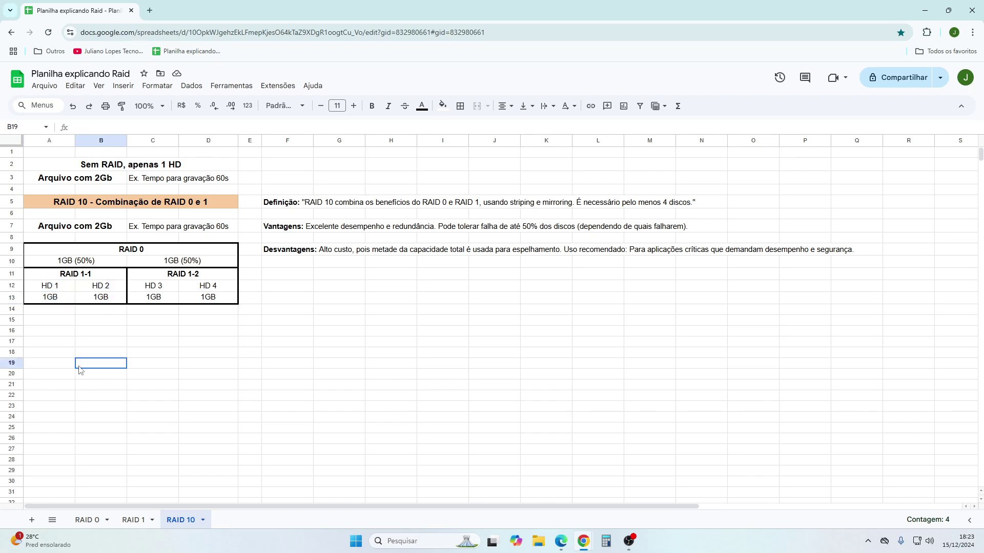
left_click_drag(102, 286, 158, 303)
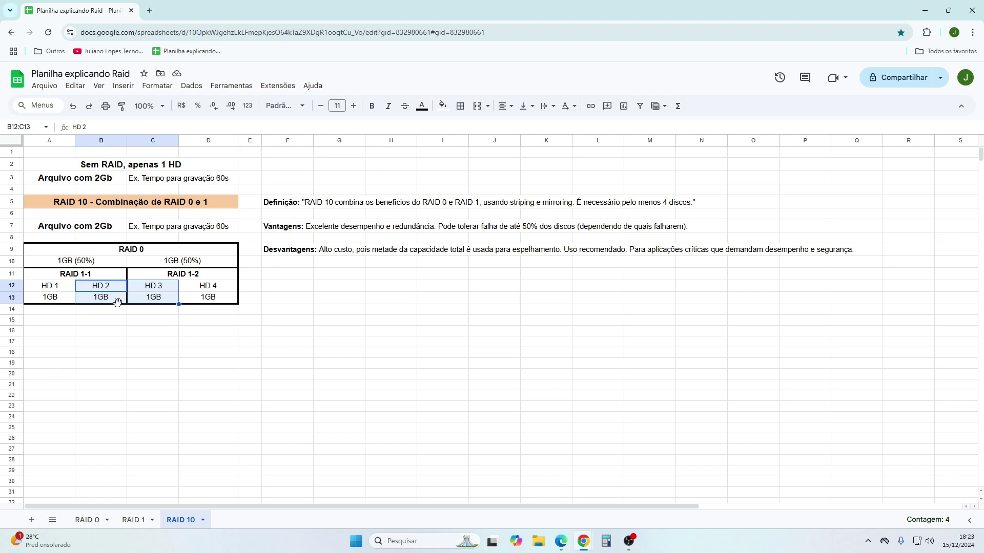
left_click(62, 287)
mouse_move(61, 288)
left_mouse_down()
mouse_move(87, 297)
mouse_move(61, 287)
left_mouse_up()
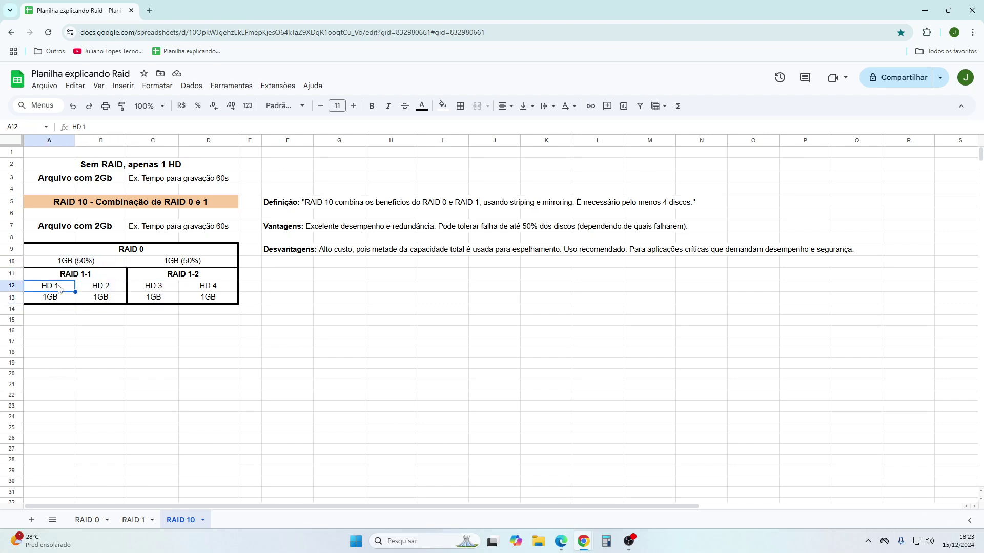
left_click(68, 256)
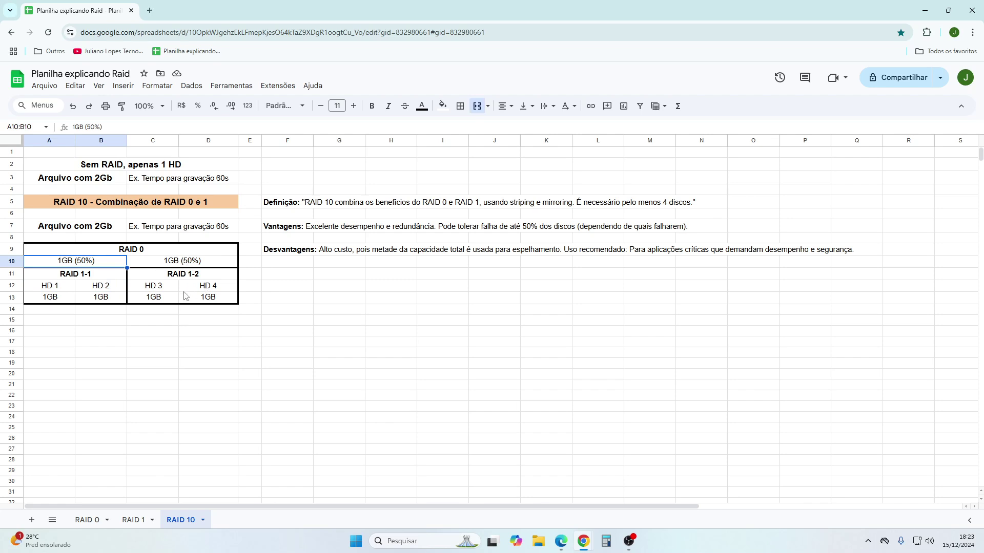
left_click(157, 287)
left_click(198, 287)
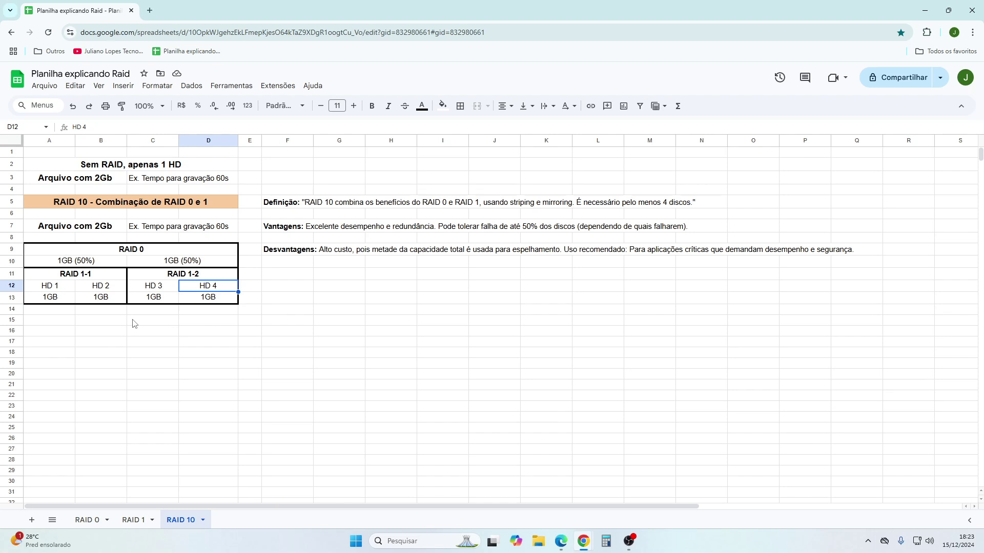
Step: Return to the RAID 0 sheet and close the browser window
left_click(92, 520)
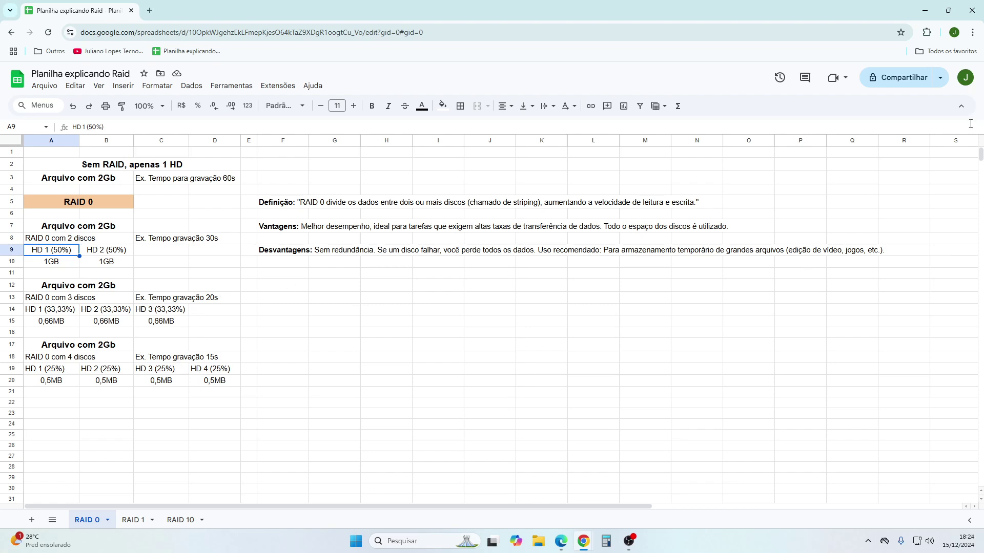
left_click(972, 18)
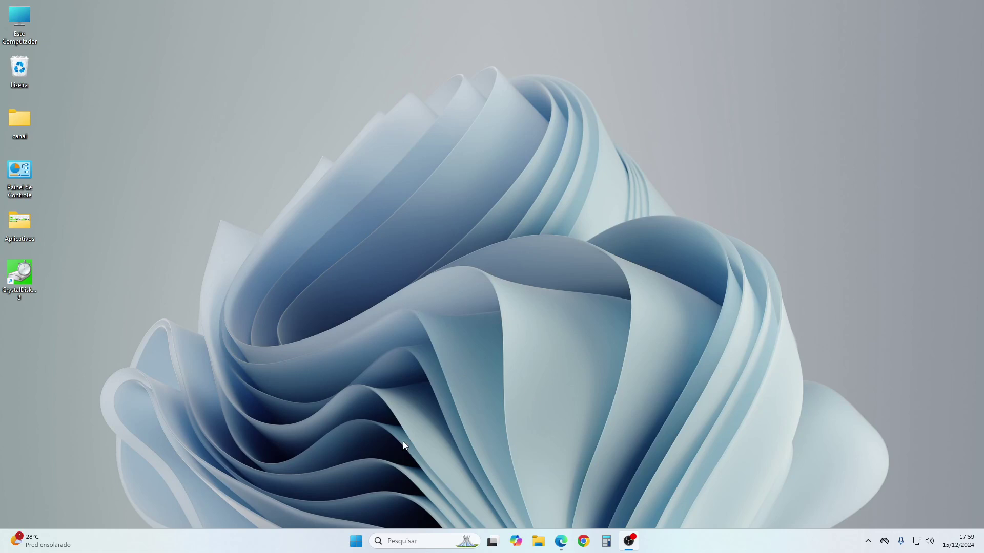
Step: Inspect the Disco 1 (E:) and Disco 2 (F:) volumes in Windows Disk Management and close it
right_click(355, 541)
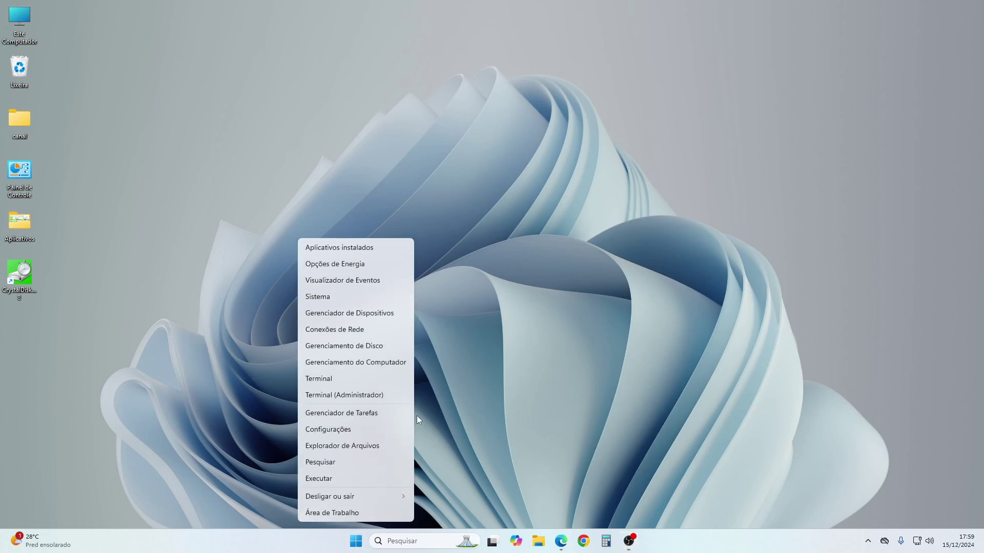
left_click(386, 350)
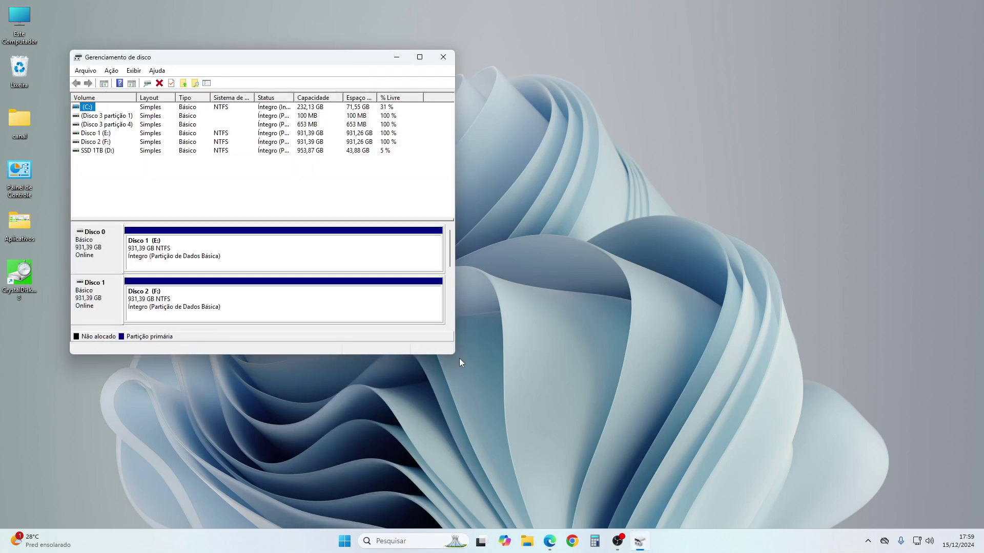
left_click_drag(457, 357, 518, 430)
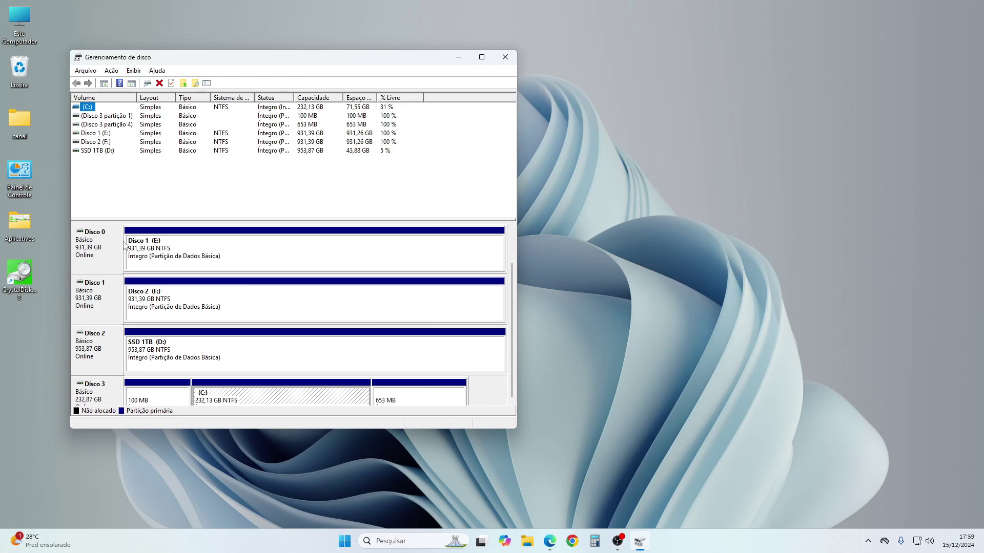
left_click(159, 255)
left_click(181, 301)
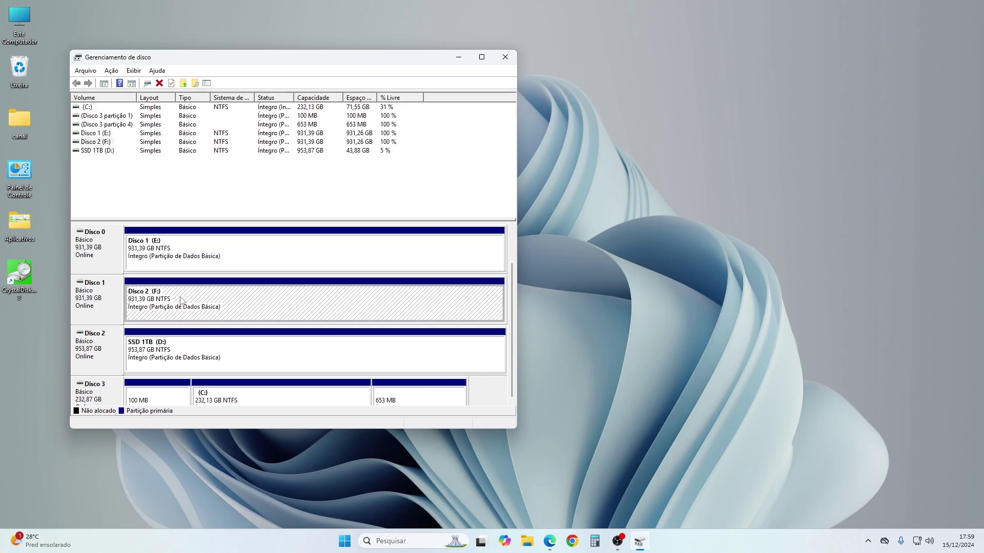
left_click(505, 57)
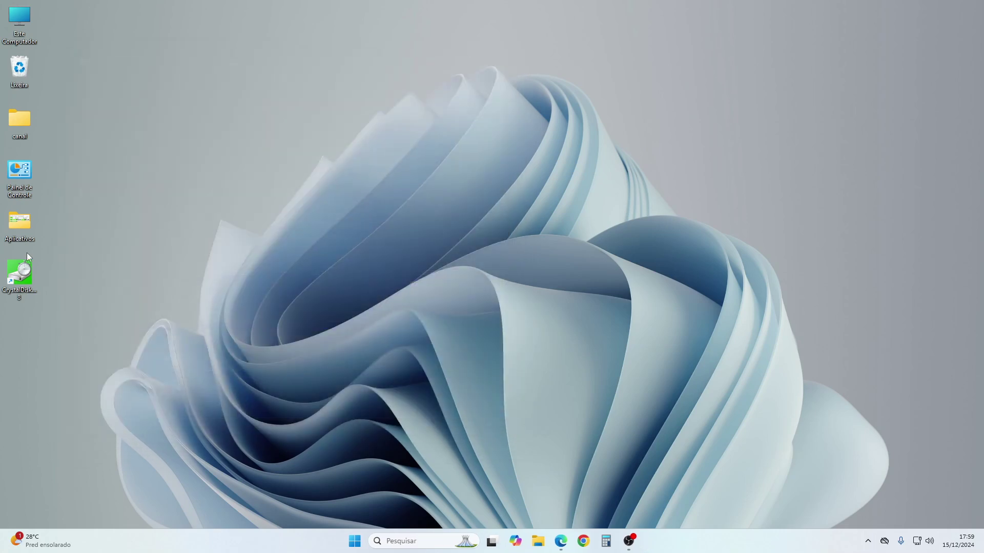
Step: Open CrystalDiskMark and run all benchmark tests on drive E: with 5 passes and a 1GiB test size
double_click(23, 277)
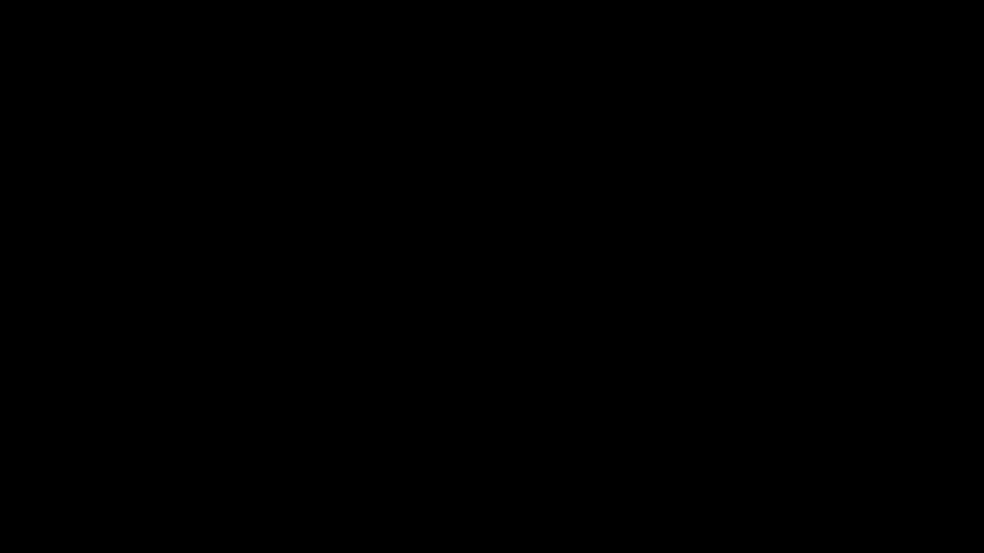
left_click(406, 183)
left_click(400, 226)
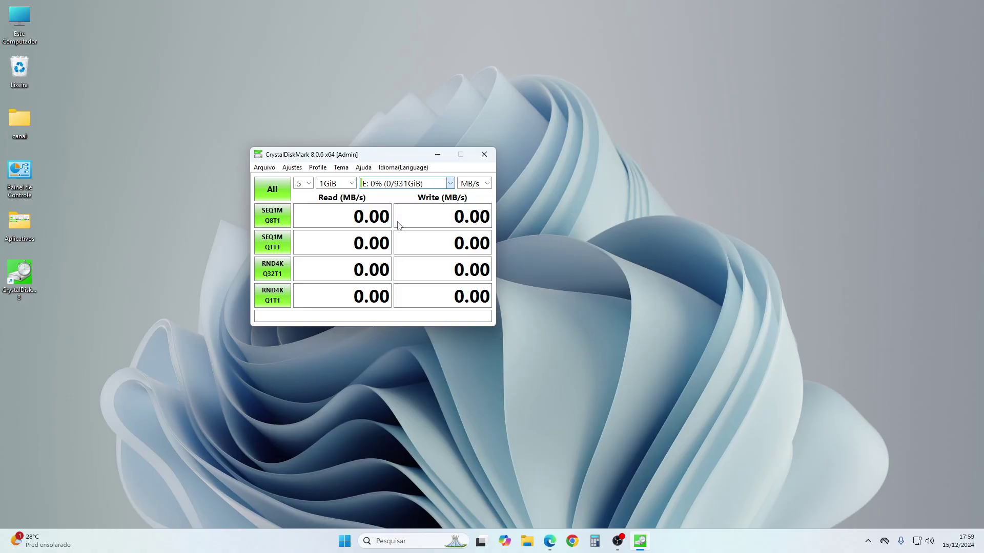
left_click(272, 190)
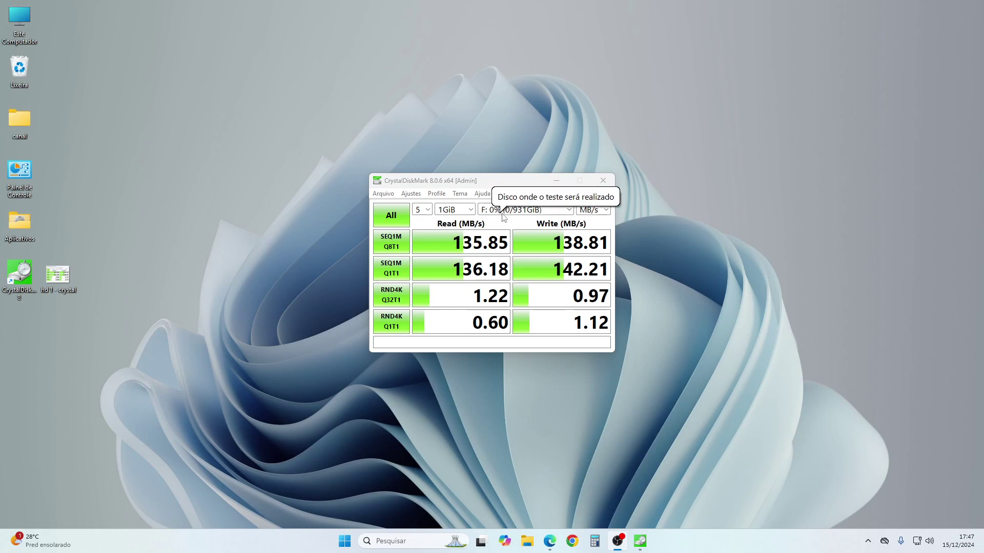
Step: Save the drive F: benchmark results to the desktop as PNG image "hd 2 - crystal" and place its icon beside "hd 1 - crystal"
left_click(386, 194)
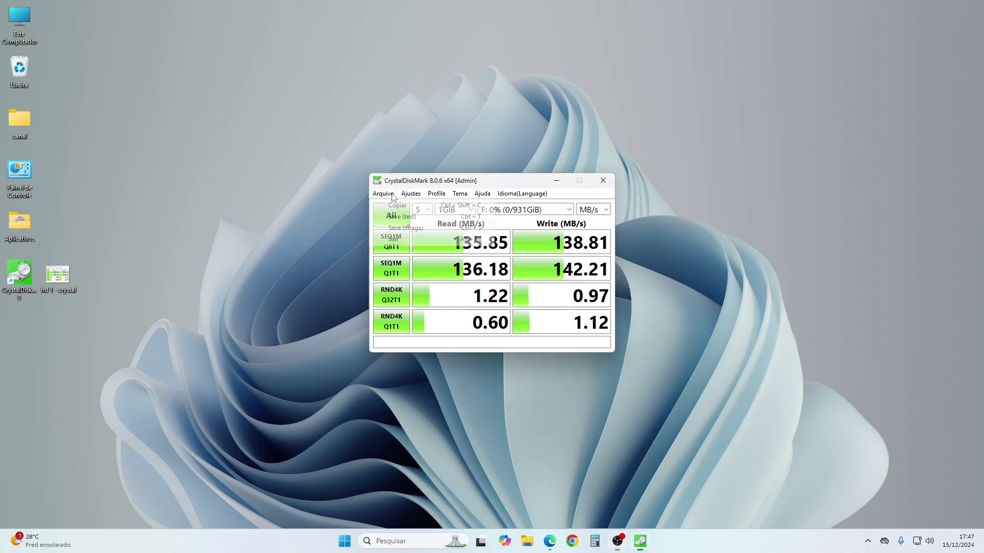
left_click(410, 229)
left_click(507, 233)
left_click(405, 338)
left_click(404, 338)
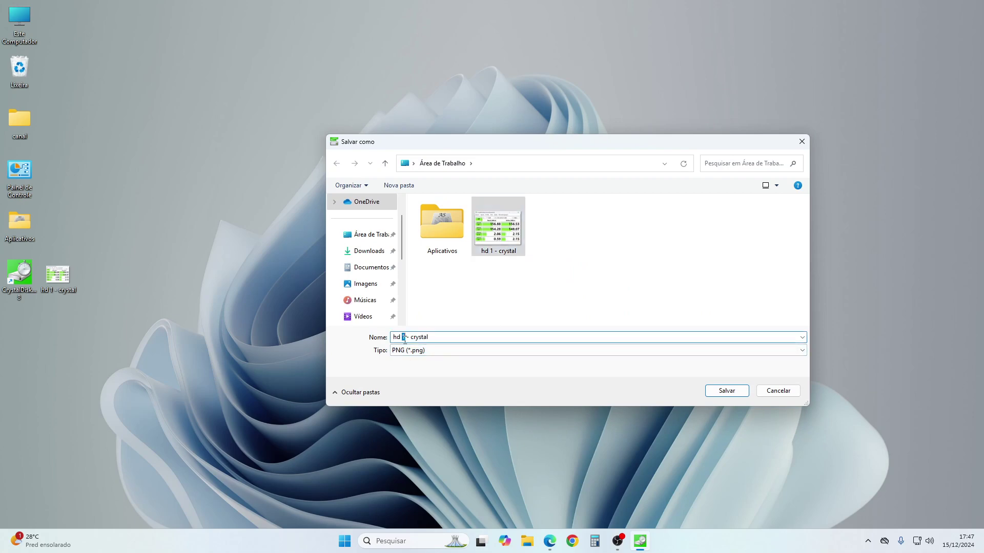
type("2")
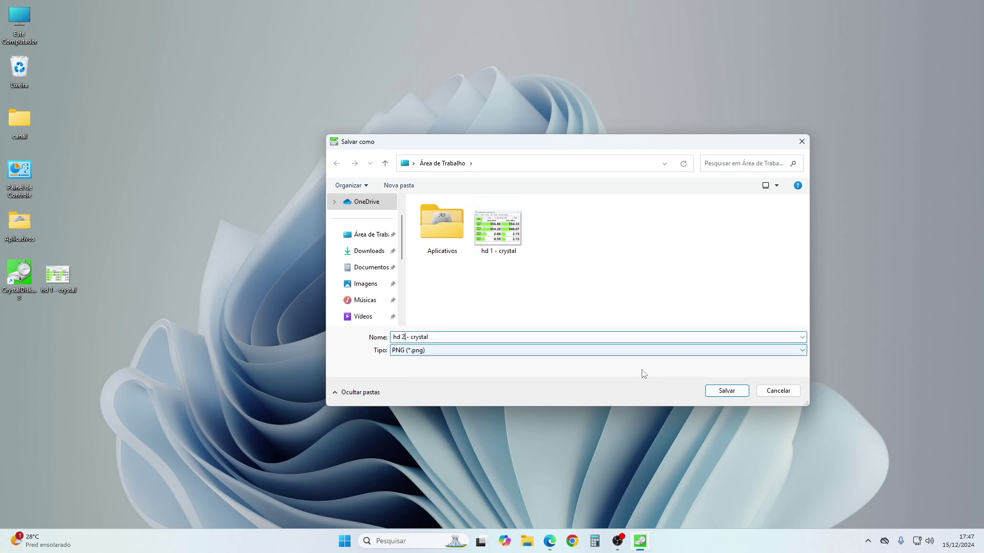
left_click(721, 392)
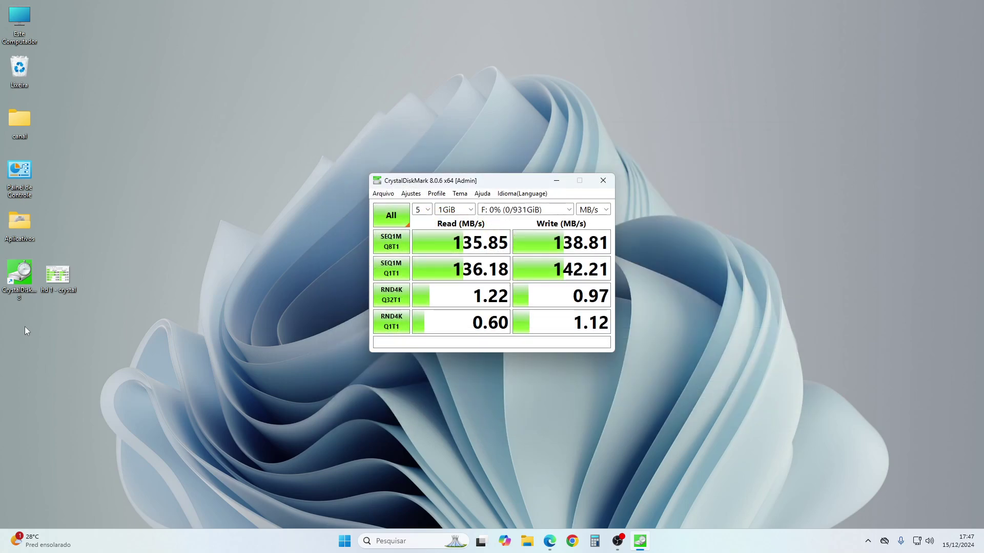
left_click_drag(22, 312, 100, 263)
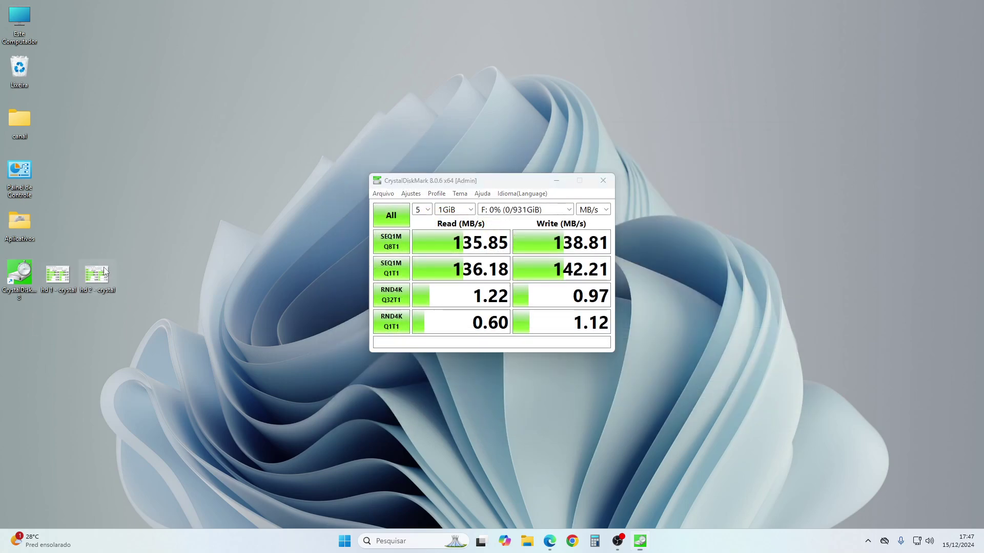
Step: Close CrystalDiskMark and open Windows Disk Management in an enlarged window that shows all four disks
left_click(609, 180)
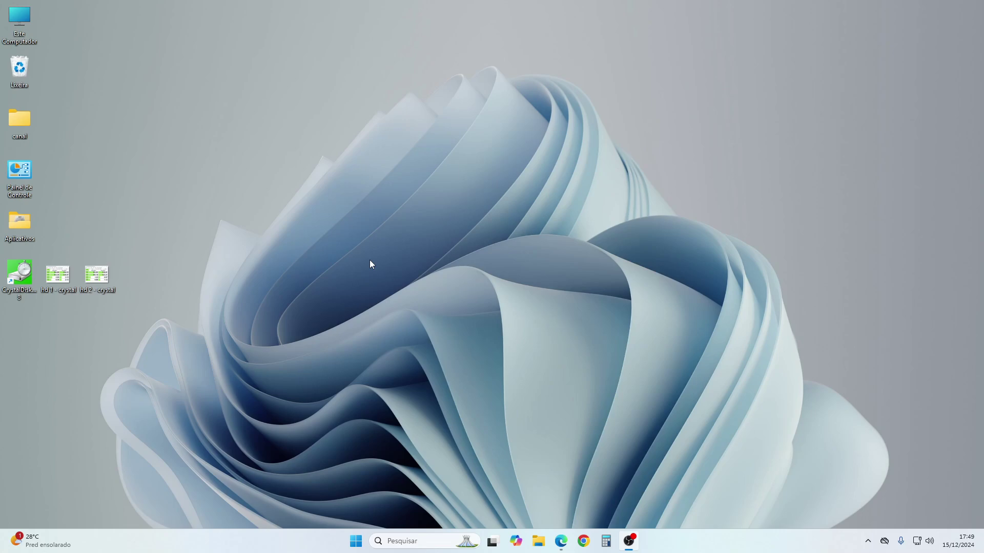
right_click(353, 543)
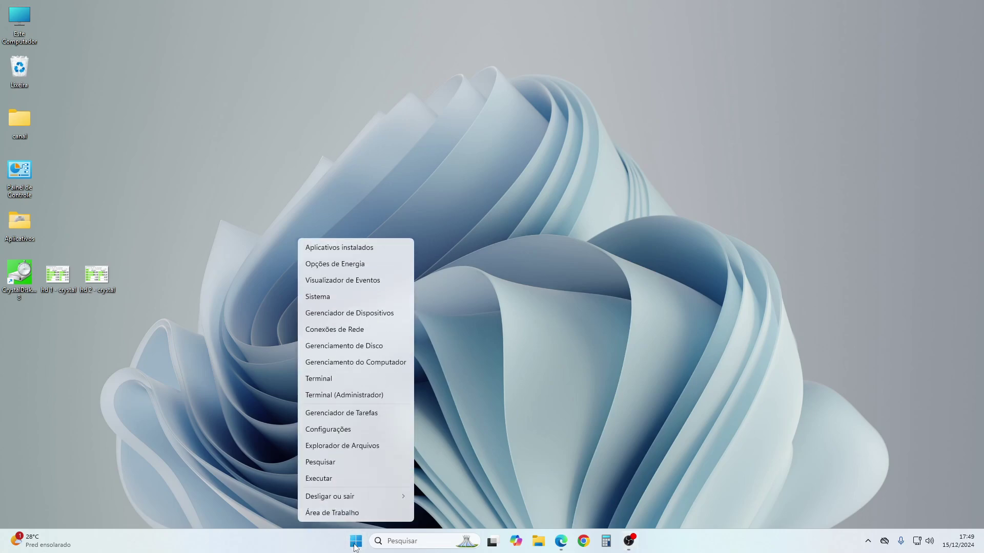
left_click(372, 347)
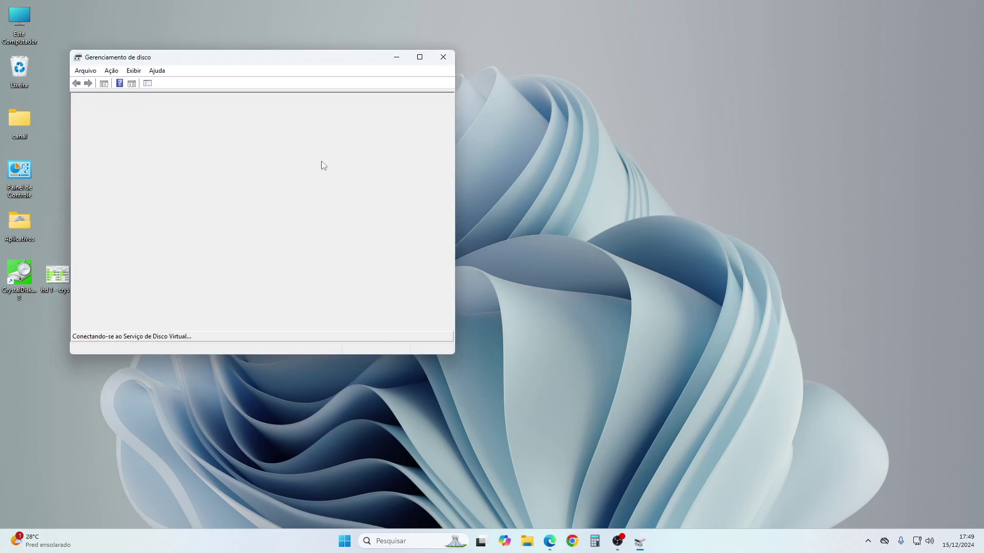
left_click_drag(451, 354, 604, 440)
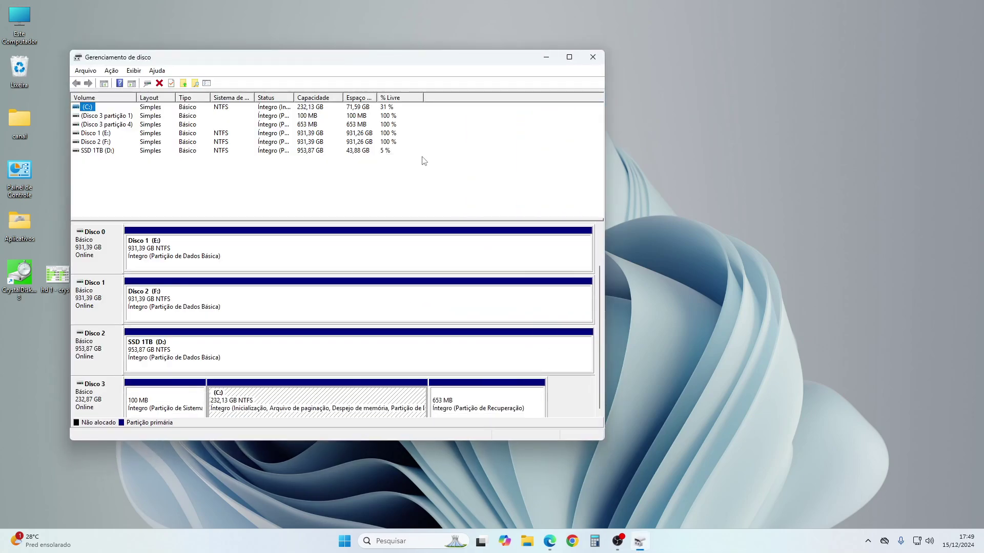
left_click_drag(314, 58, 388, 15)
Step: Delete the Disco 1 (E:) and Disco 2 (F:) volumes, leaving both hard disks unallocated
left_click(210, 223)
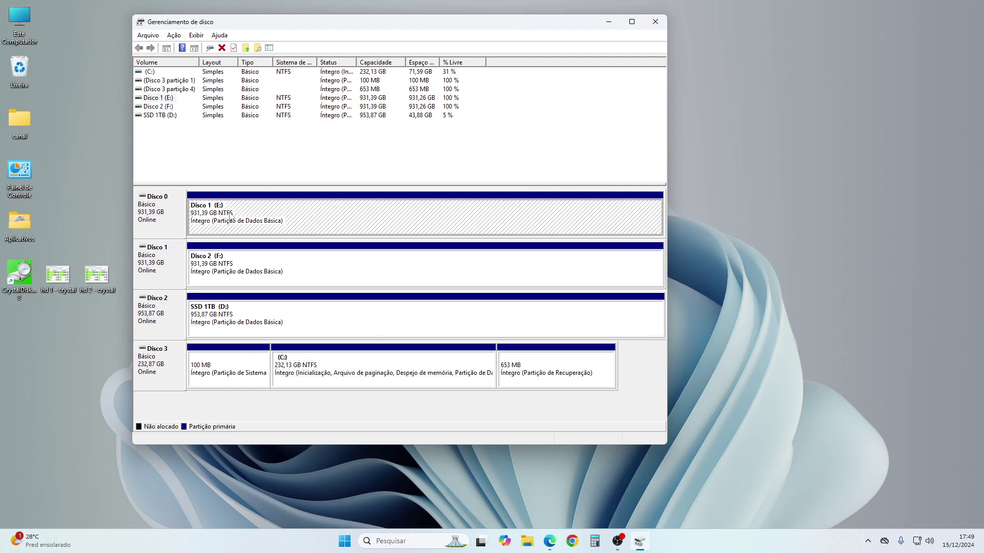
right_click(229, 213)
left_click(285, 318)
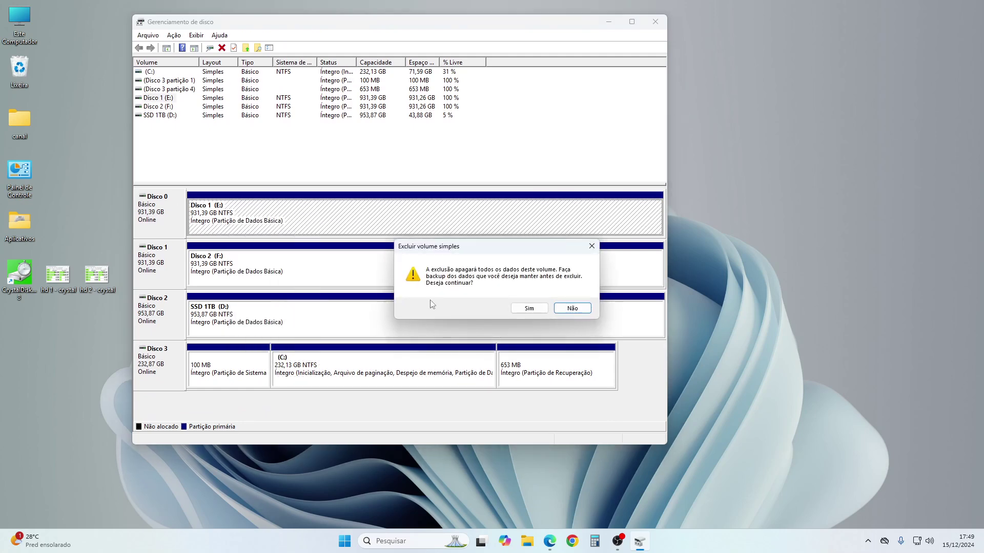
left_click(529, 307)
left_click(207, 264)
right_click(208, 264)
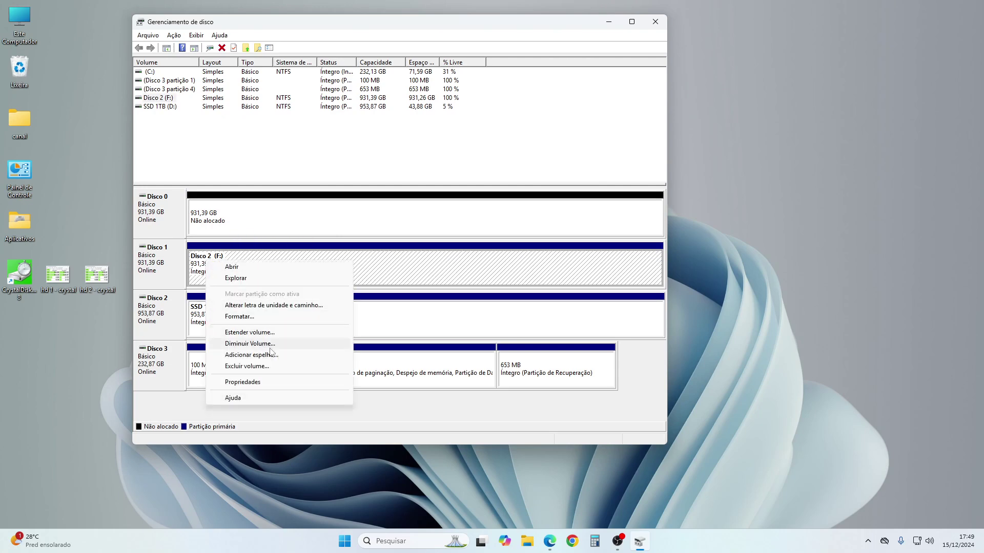
left_click(265, 367)
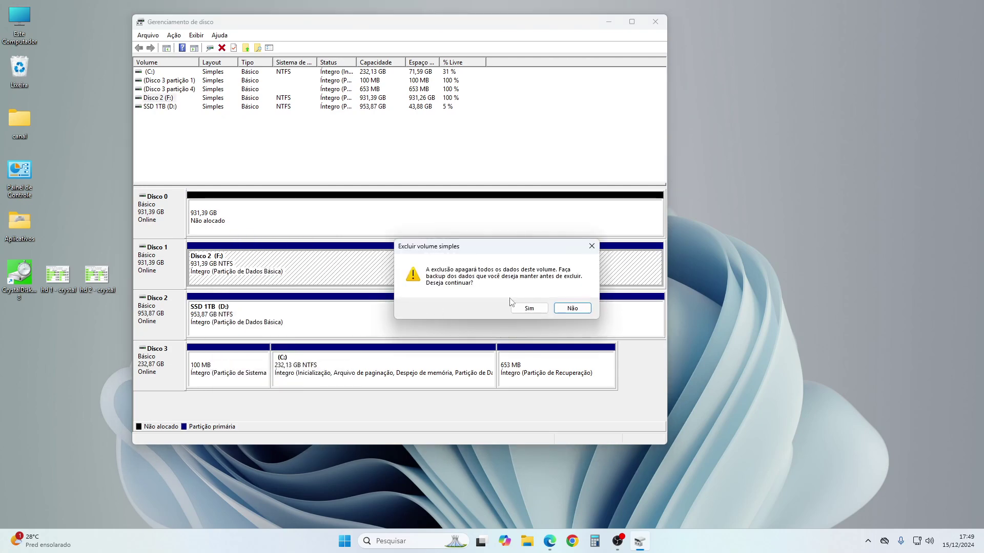
left_click(529, 308)
Step: Convert the basic disks Disco 0 and Disco 1 to dynamic disks
right_click(152, 203)
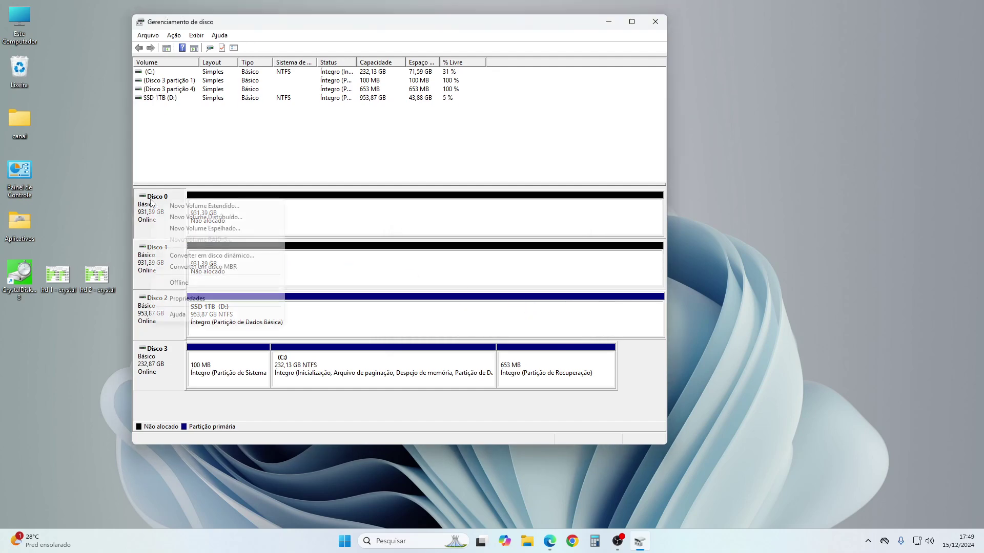
left_click(231, 256)
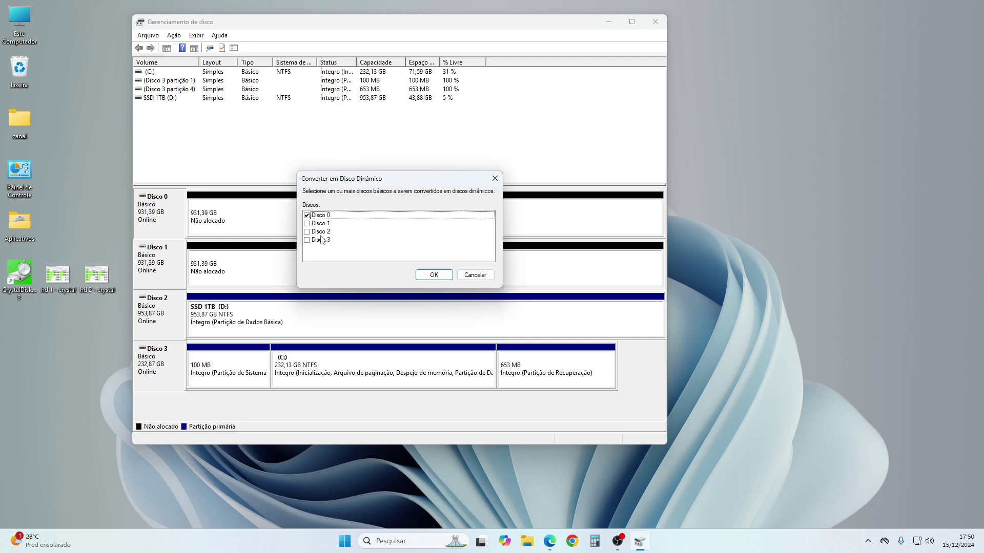
left_click(306, 224)
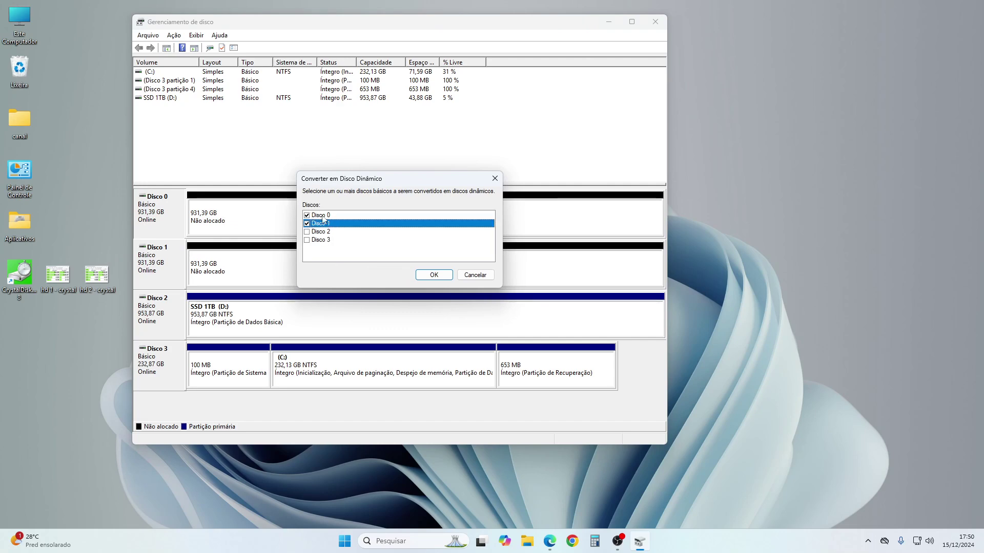
left_click(434, 275)
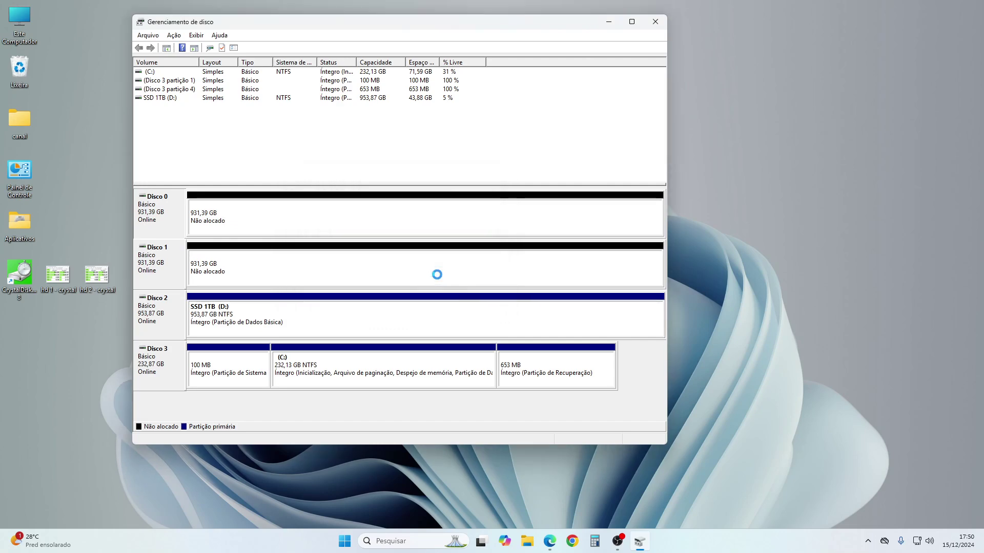
Step: Start a new striped volume on Disco 0's unallocated space and add Disco 1 to the selected disks
left_click(284, 220)
right_click(215, 208)
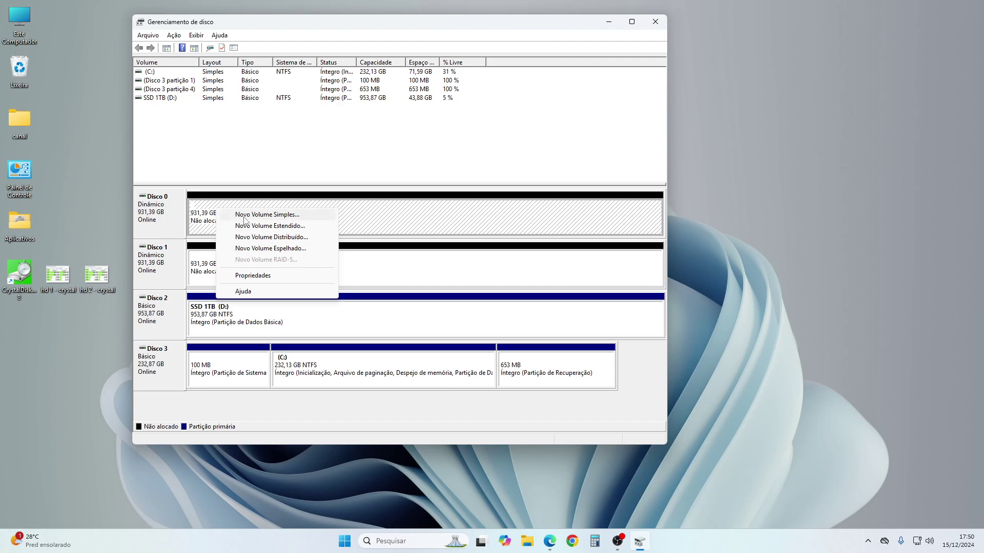
left_click(288, 238)
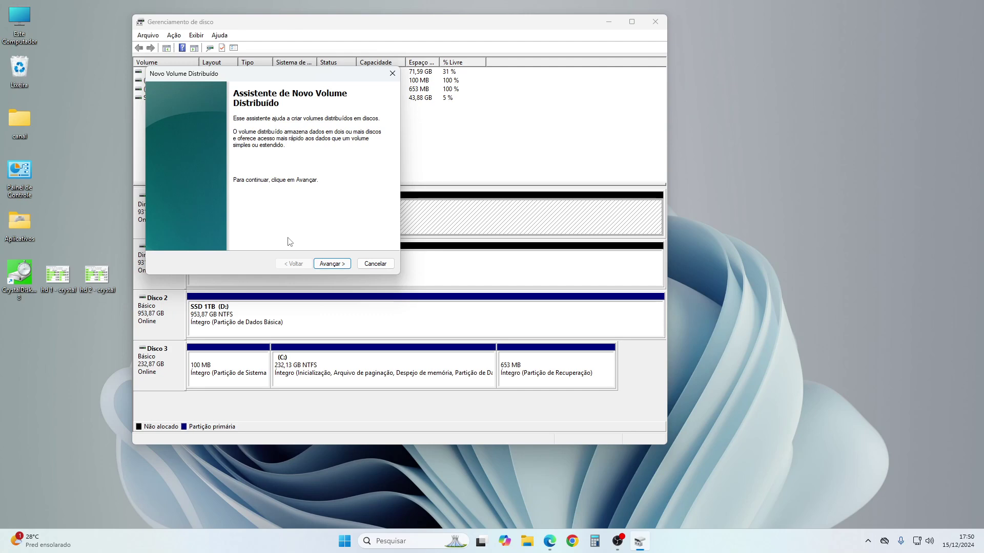
left_click(330, 264)
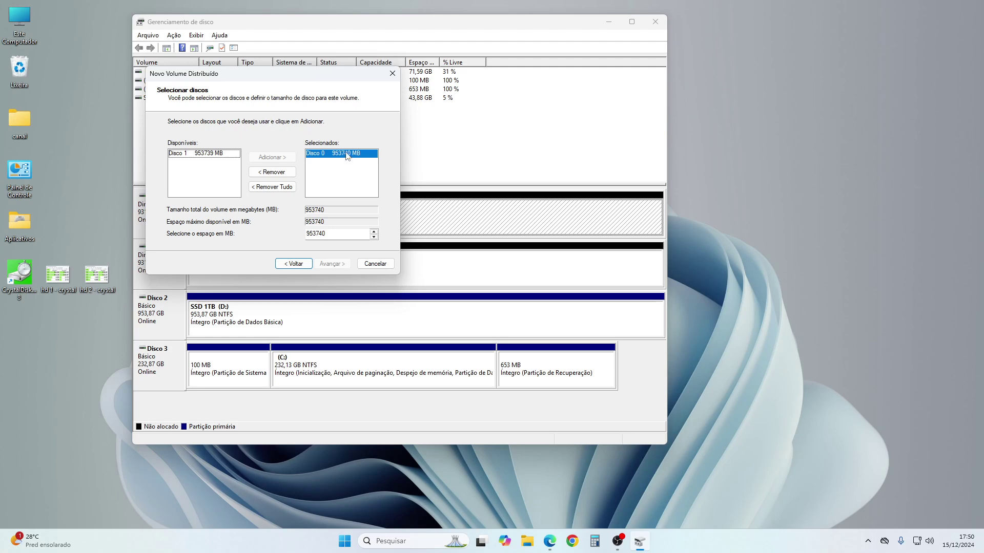
left_click(215, 153)
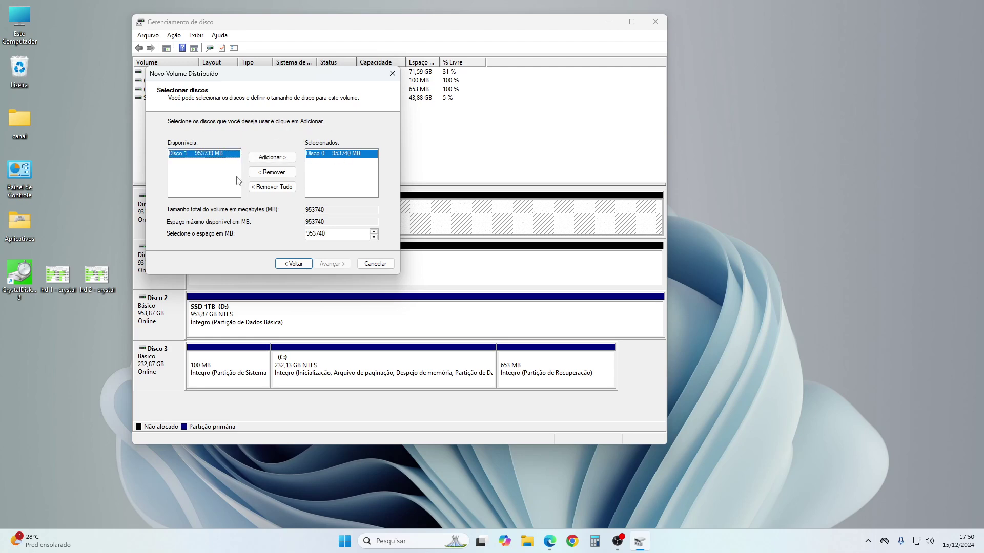
left_click(279, 159)
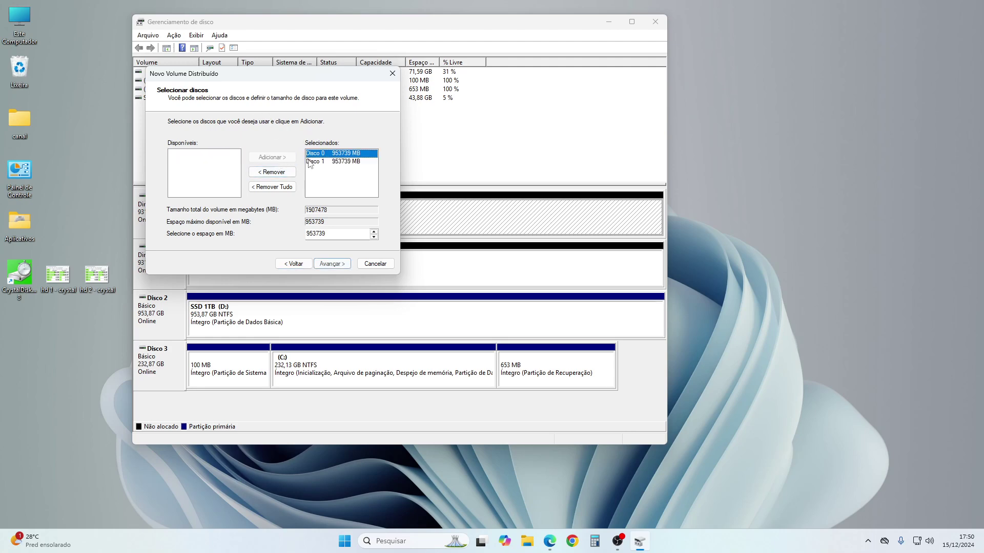
left_click(346, 161)
left_click(346, 153)
left_click(346, 162)
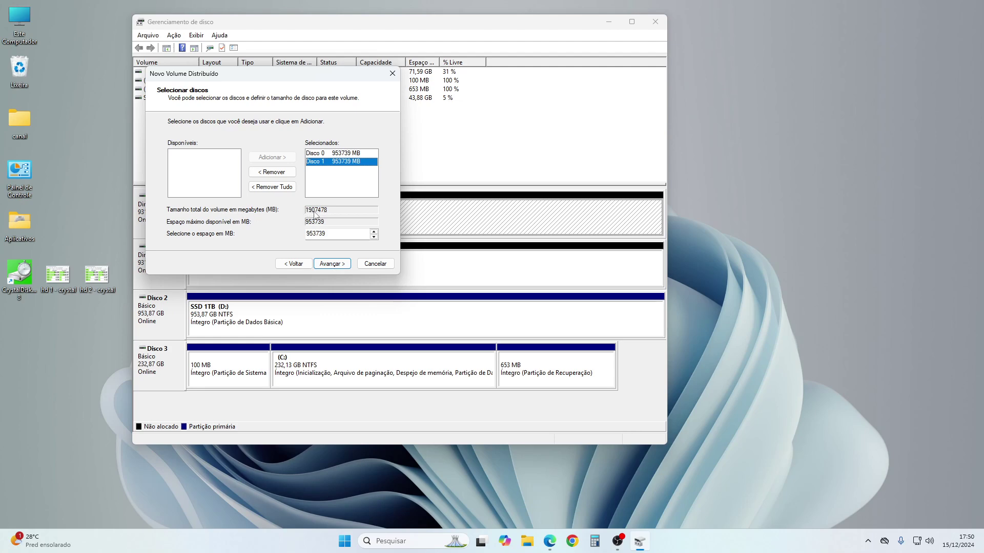
Step: Assign drive letter E to the striped volume and create it with an NTFS quick format and the label "HD Raid 0"
left_click(332, 264)
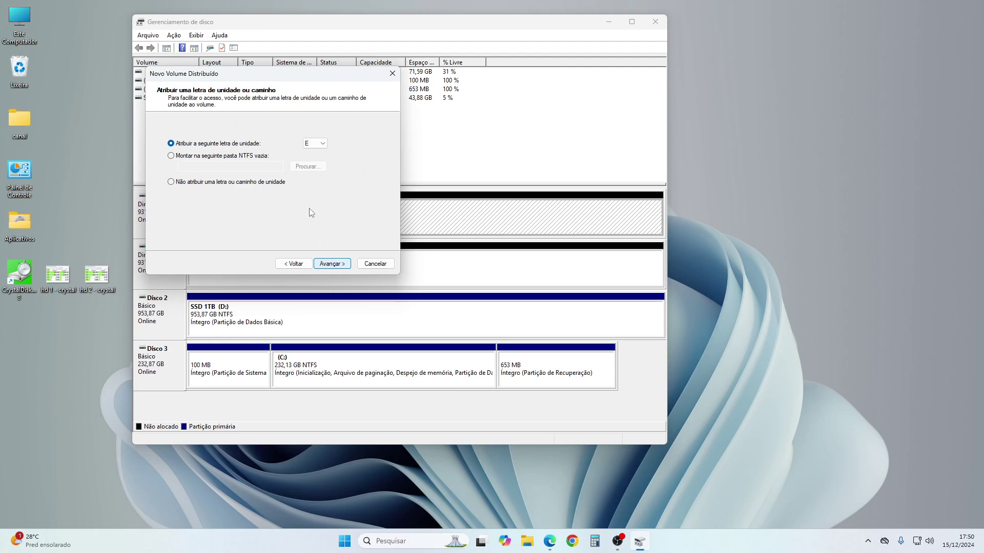
left_click(332, 263)
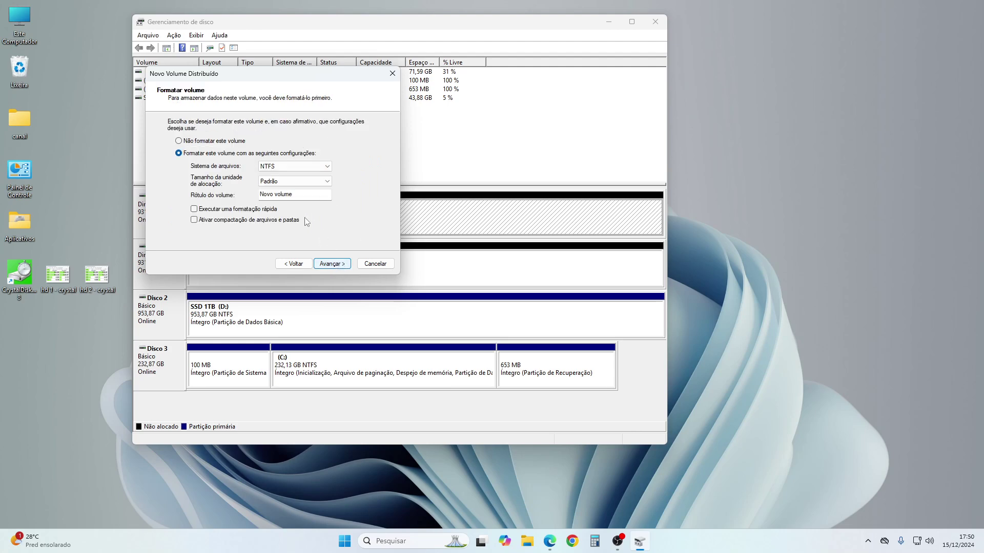
type("HD Raid 0")
left_click(271, 210)
left_click(331, 264)
left_click(332, 263)
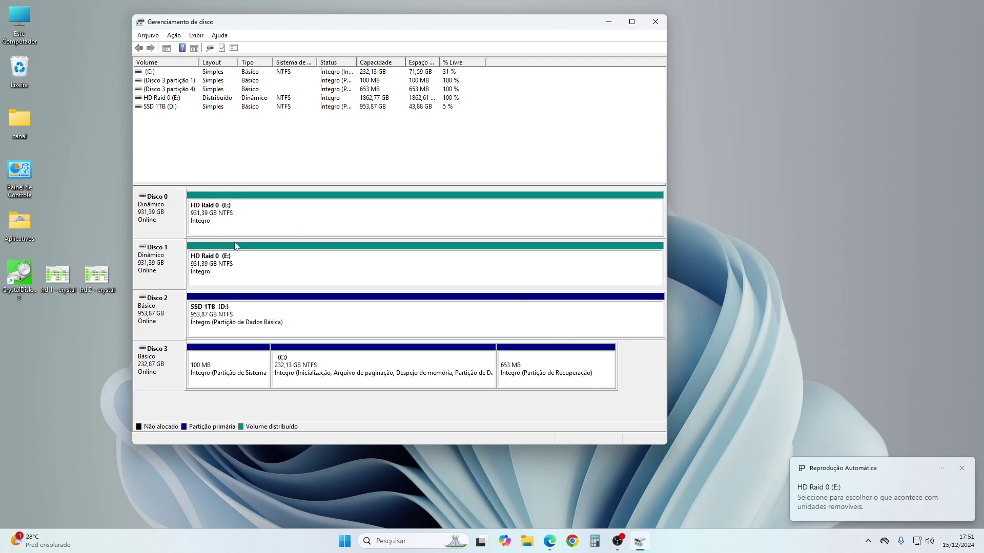
Step: Check the capacity of HD Raid 0 (E:) in its properties from This PC and close both windows
double_click(17, 21)
left_click(601, 210)
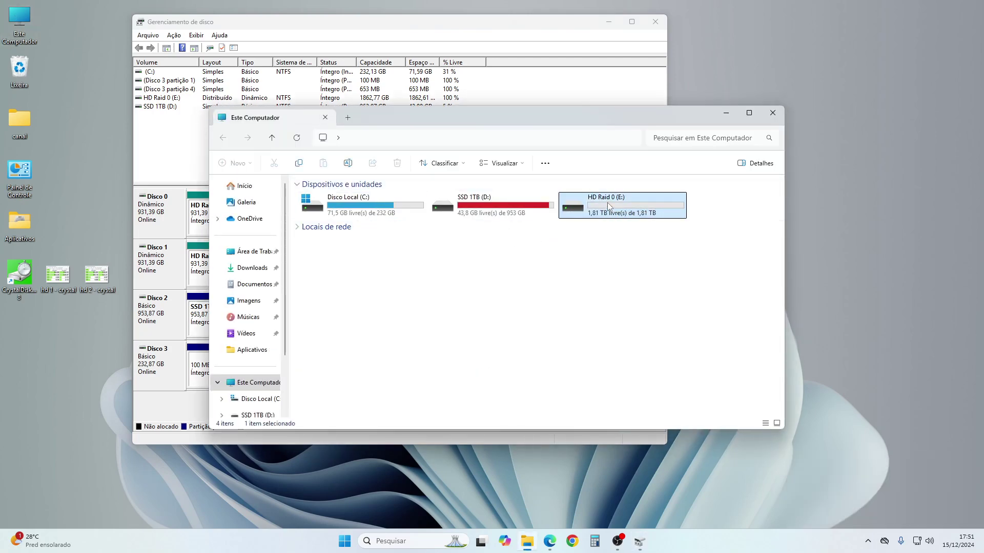
right_click(608, 204)
left_click(663, 341)
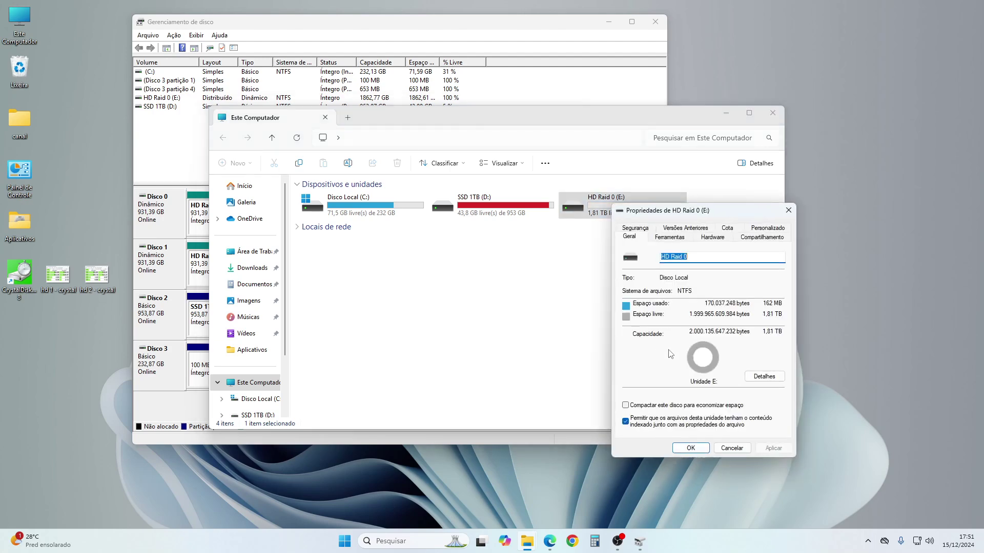
left_click(787, 210)
left_click(772, 112)
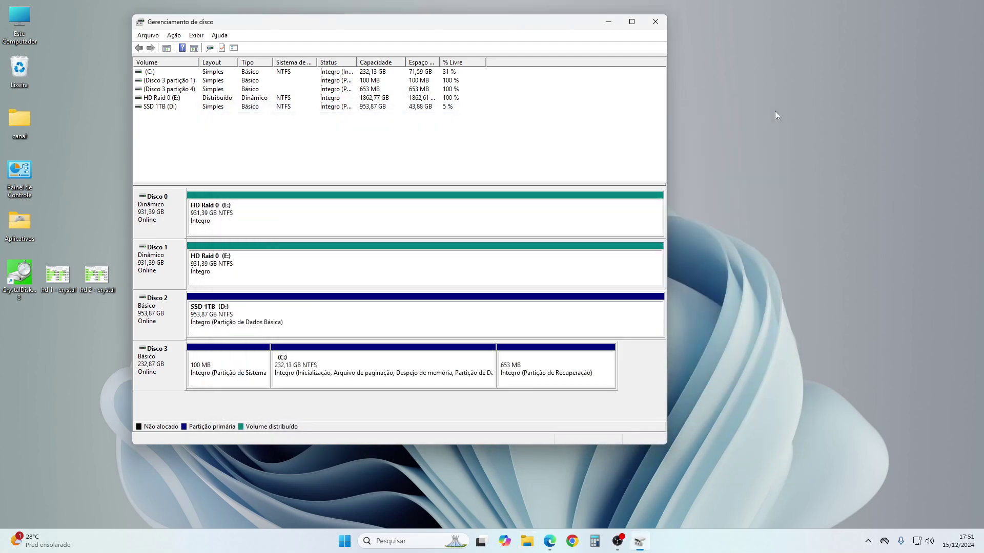
Step: Close Disk Management and run all CrystalDiskMark tests on drive E: with 5 passes and a 1GiB test size
left_click(655, 22)
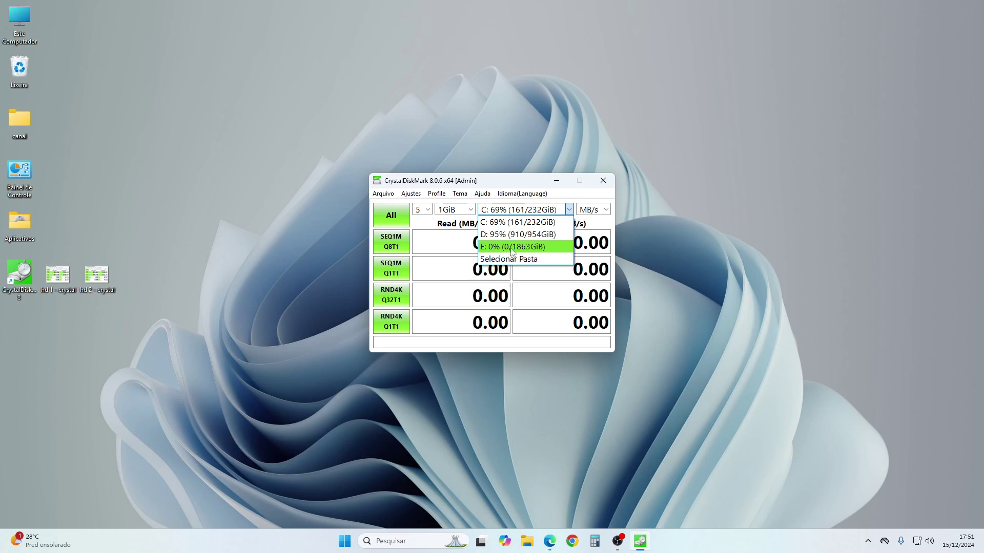
left_click(525, 248)
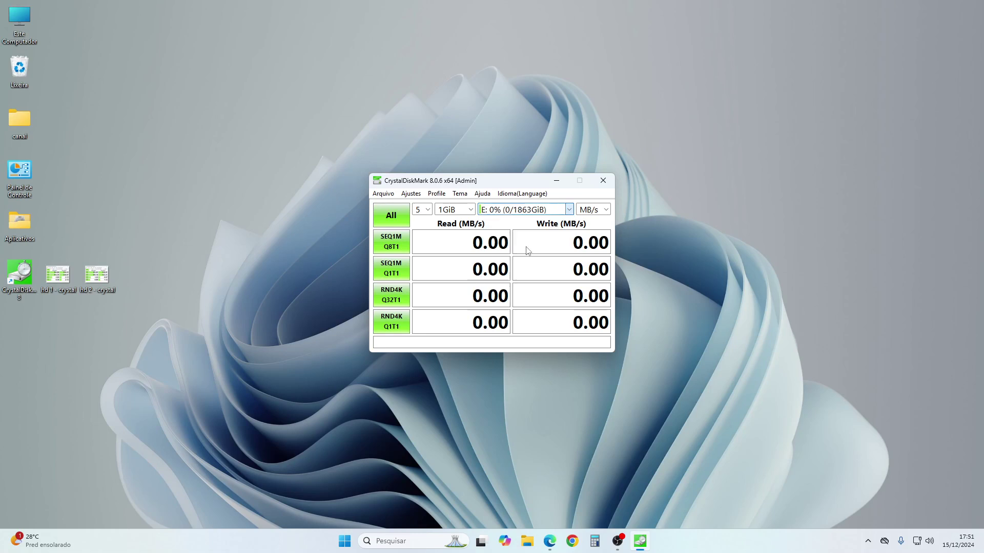
left_click(391, 215)
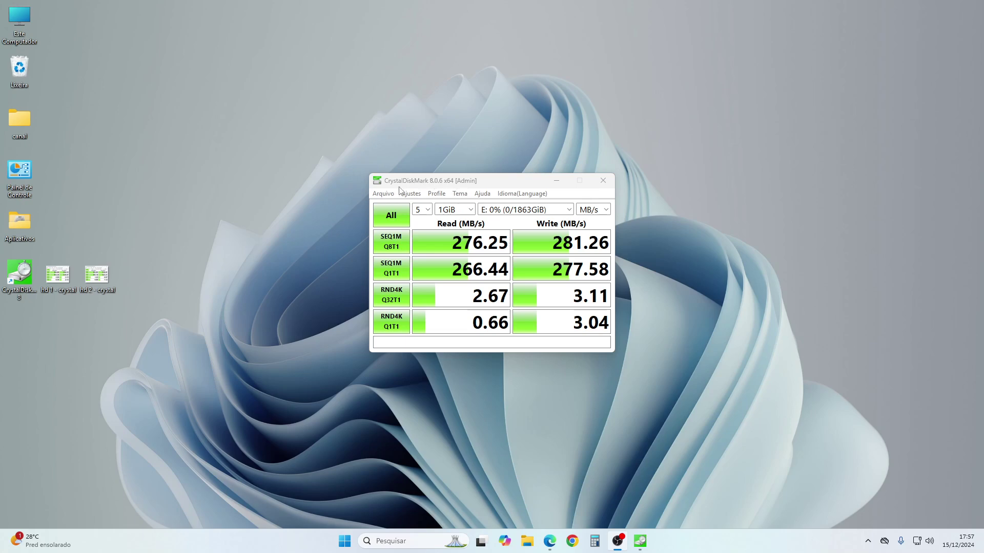
Step: Save the drive E: benchmark results to the desktop as PNG image "hd raid0"
left_click(386, 195)
left_click(407, 229)
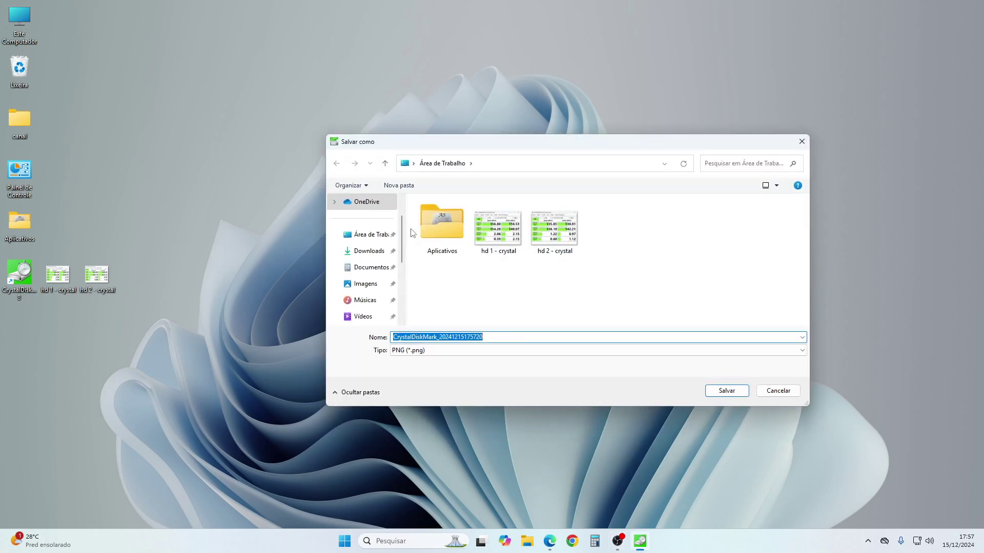
type("hd raid0")
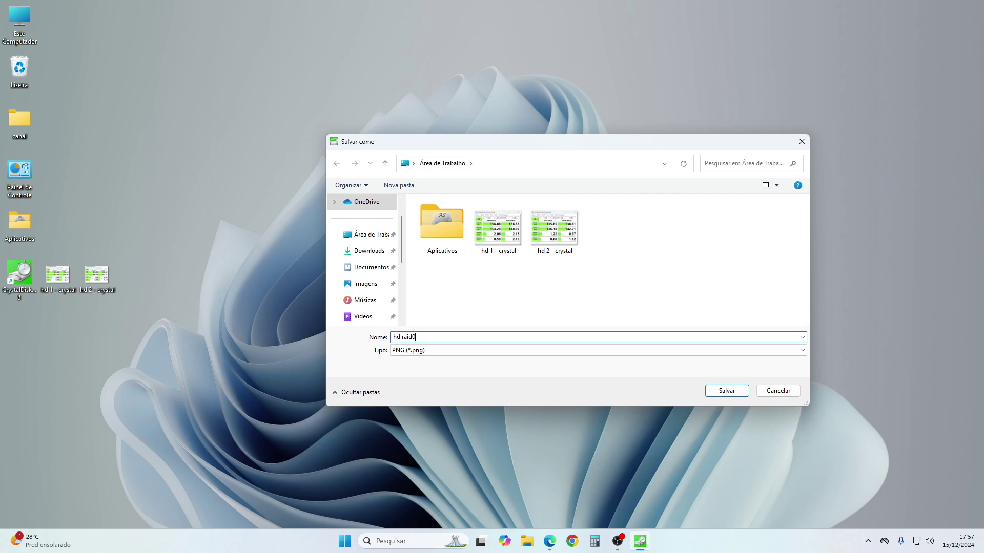
key("Return")
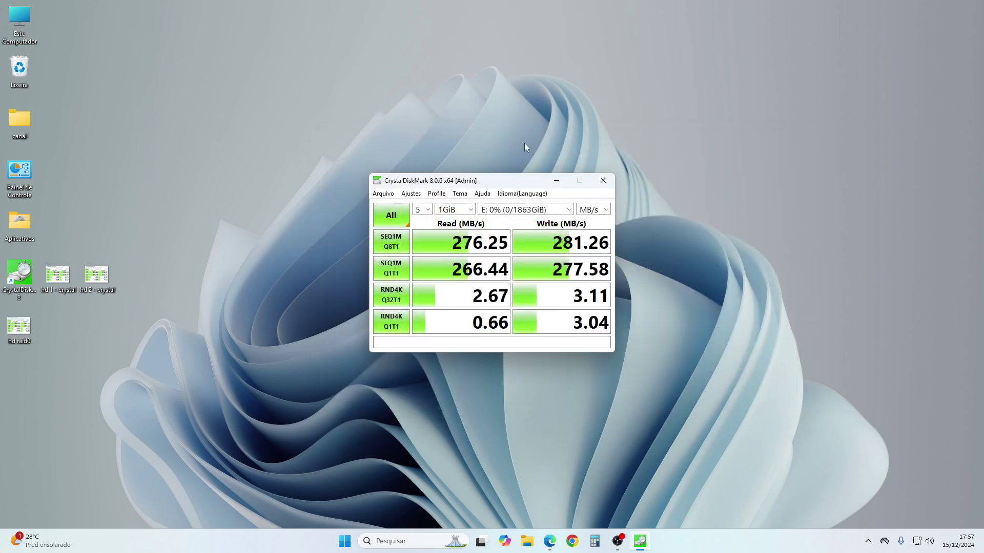
Step: Open the "hd 1 - crystal" and "hd 2 - crystal" images and arrange them side by side with the RAID 0 results for comparison
left_click_drag(491, 184, 799, 89)
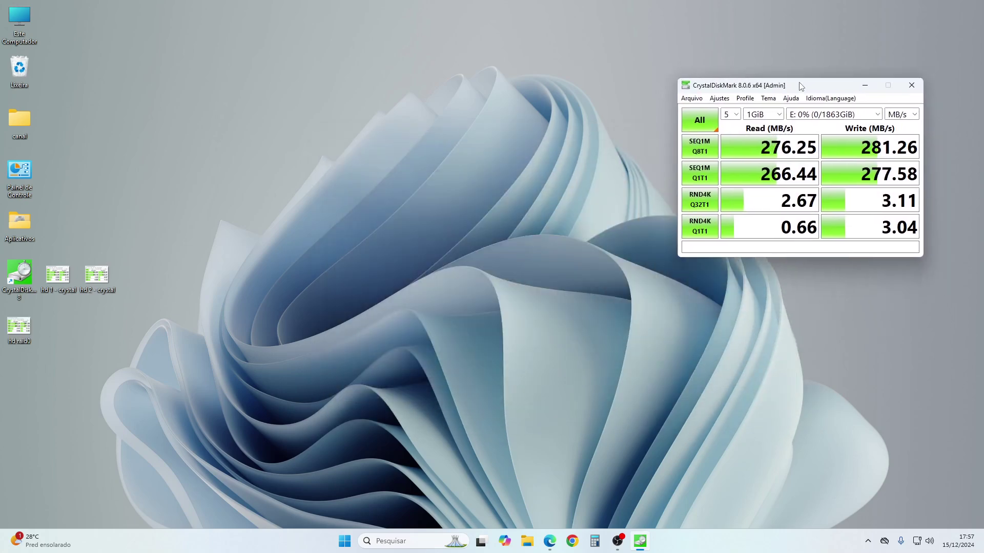
double_click(60, 276)
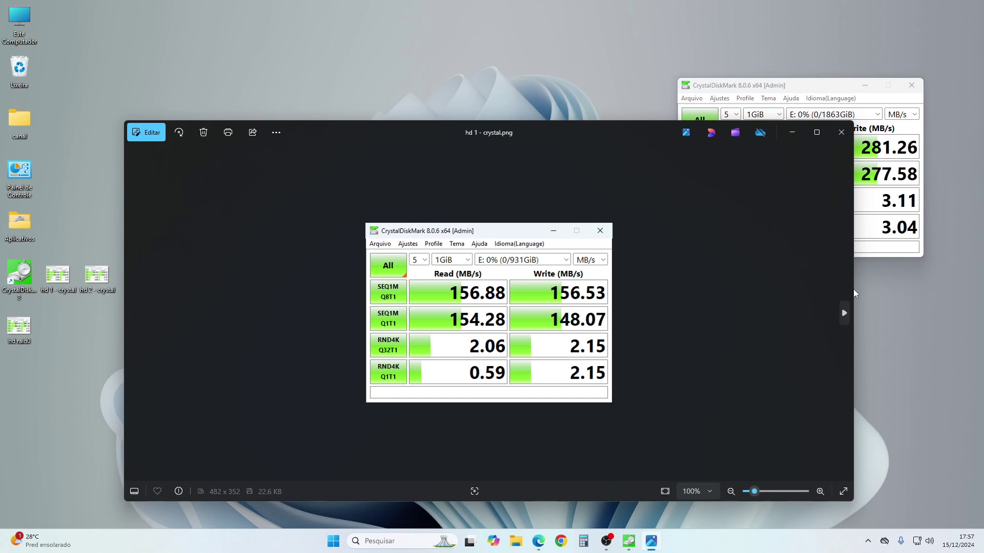
left_click_drag(854, 289, 408, 290)
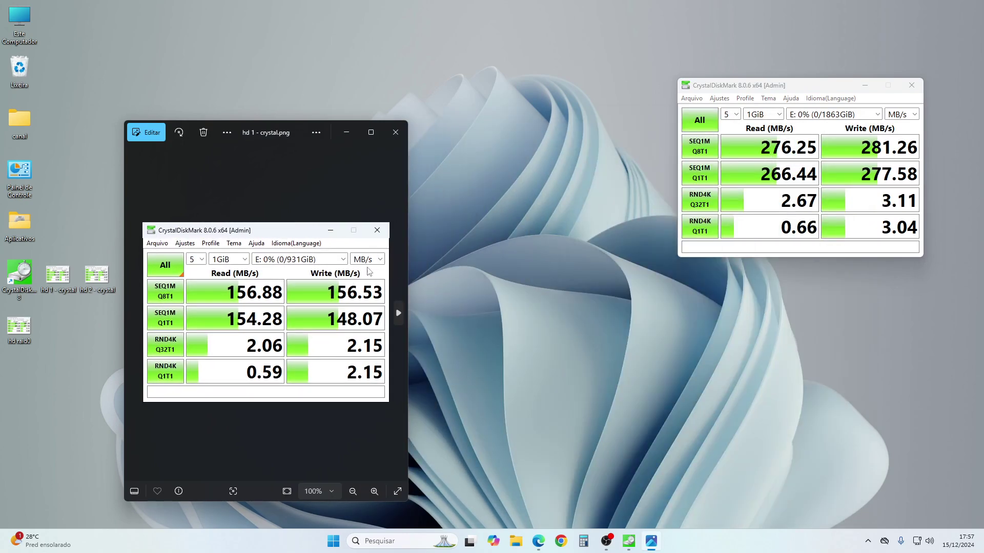
double_click(95, 277)
left_click_drag(312, 149, 571, 130)
left_click_drag(797, 86, 803, 213)
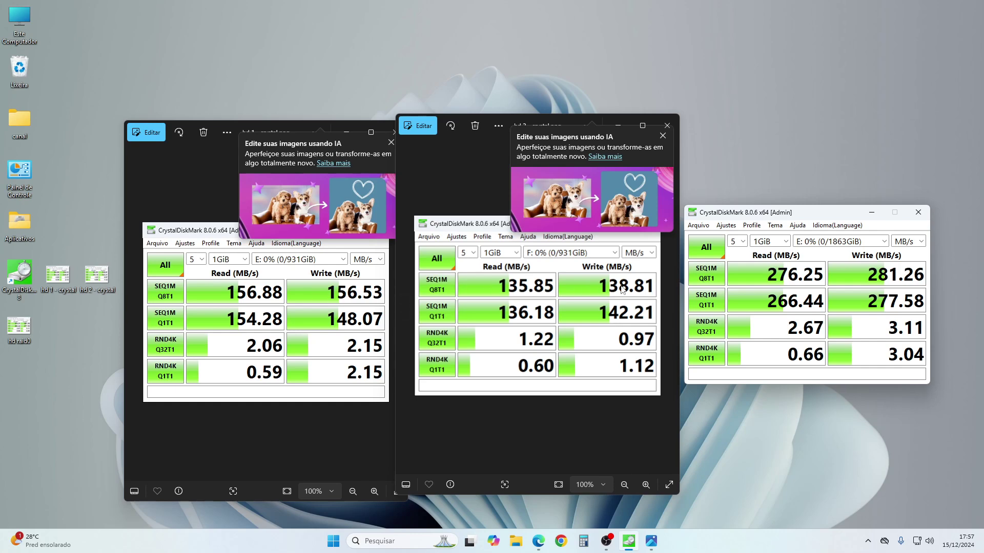
Step: Open Calculator, move the RAID 0 results clear of it, and add the two disks' SEQ1M Q8T1 write speeds as 138 + 156
left_click(586, 548)
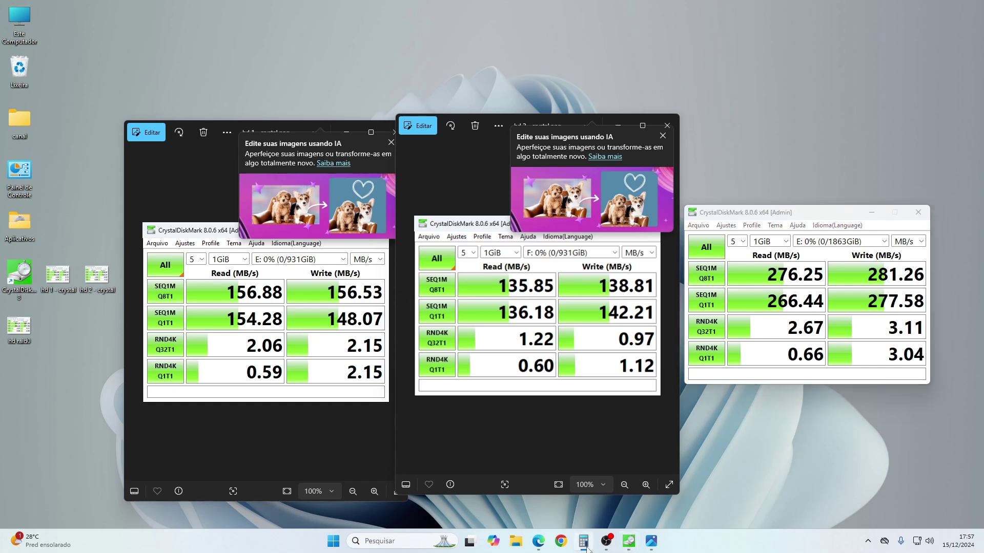
left_click_drag(753, 212, 755, 63)
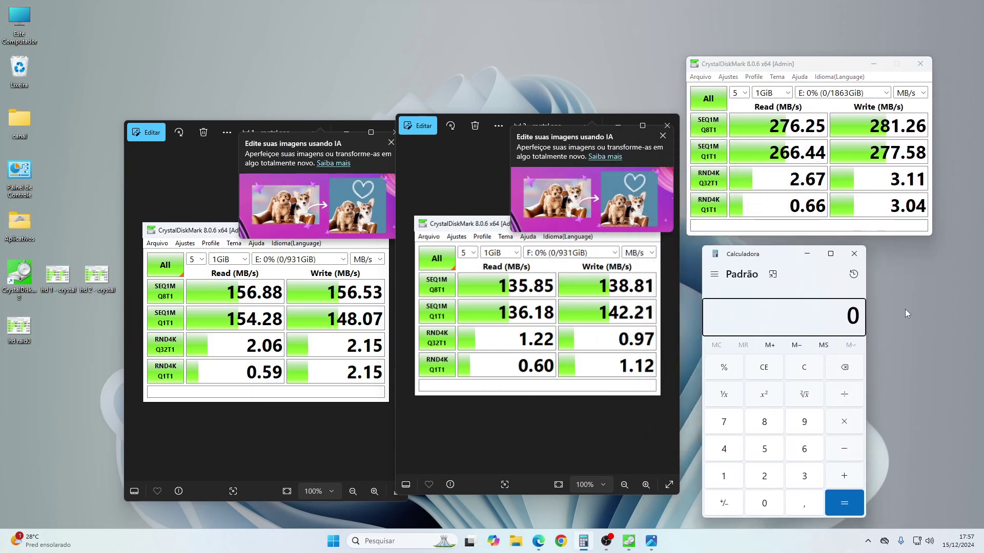
type("138")
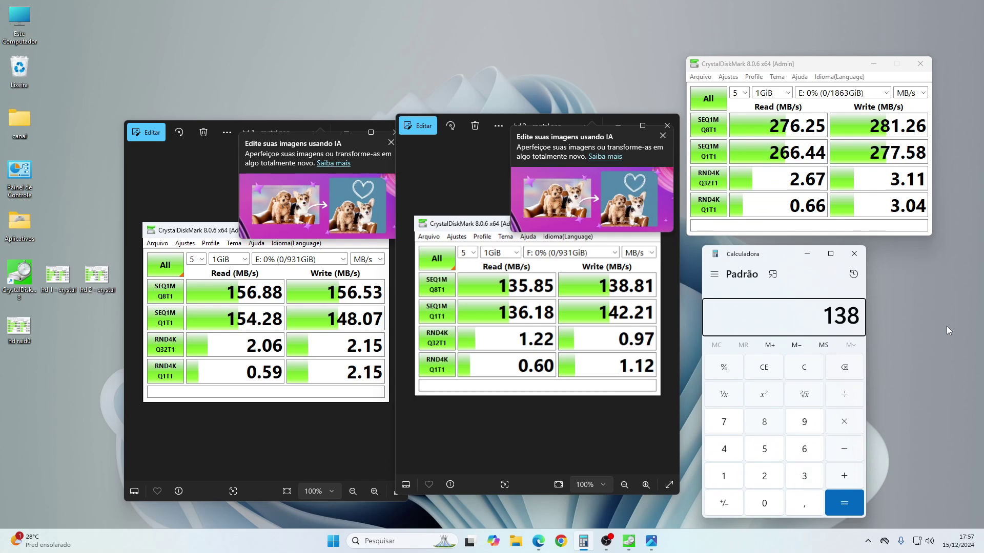
key("plus")
type("156")
key("Return")
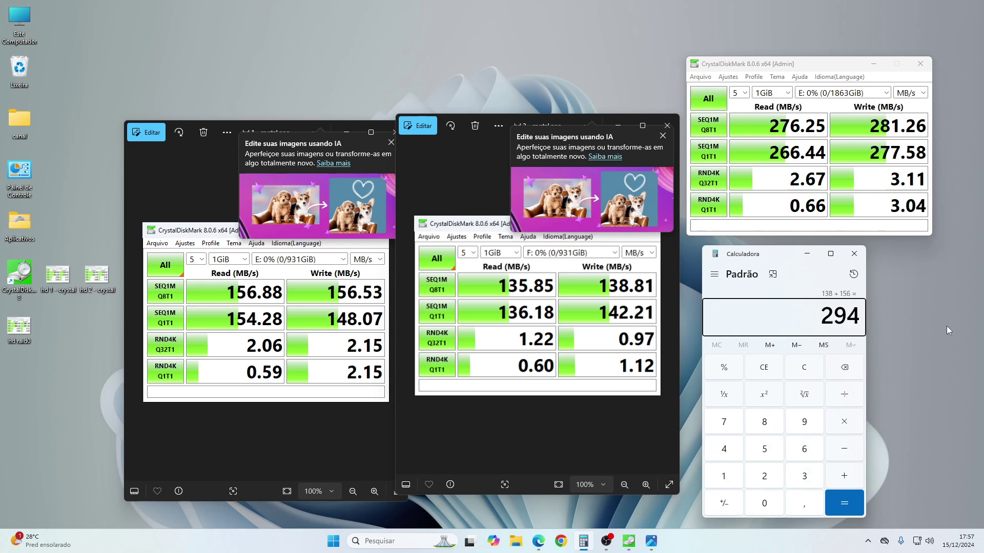
Step: Calculate 145 + 142 as an estimate of the two disks' combined SEQ1M Q1T1 write speed
type("145")
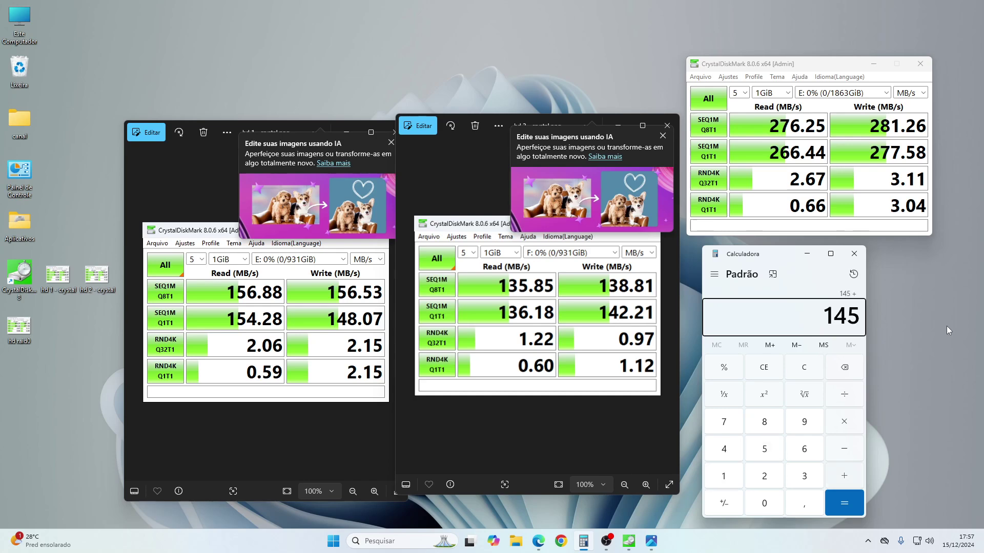
key("plus")
type("142")
key("Return")
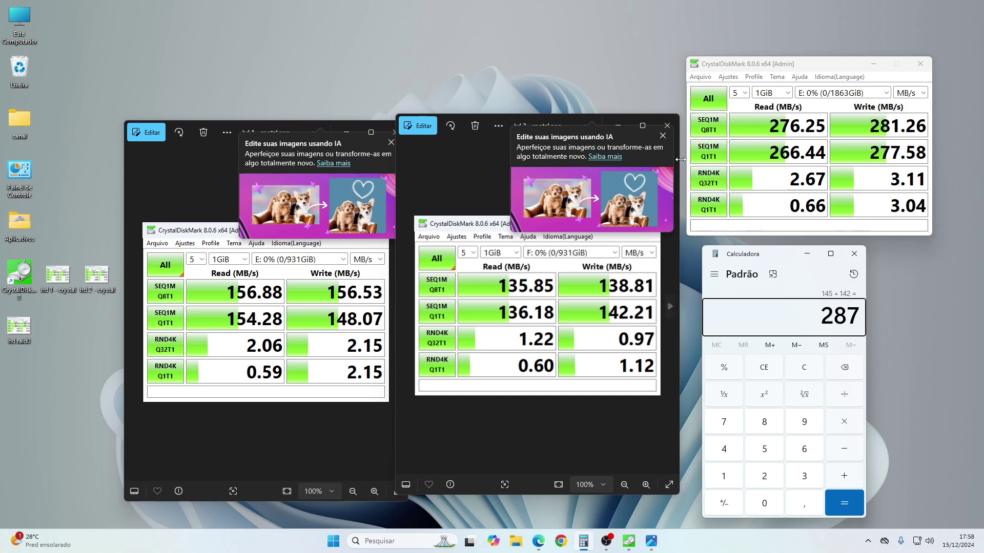
Step: Dismiss the AI editing promotion and close the "hd 1 - crystal" and "hd 2 - crystal" images
left_click(662, 136)
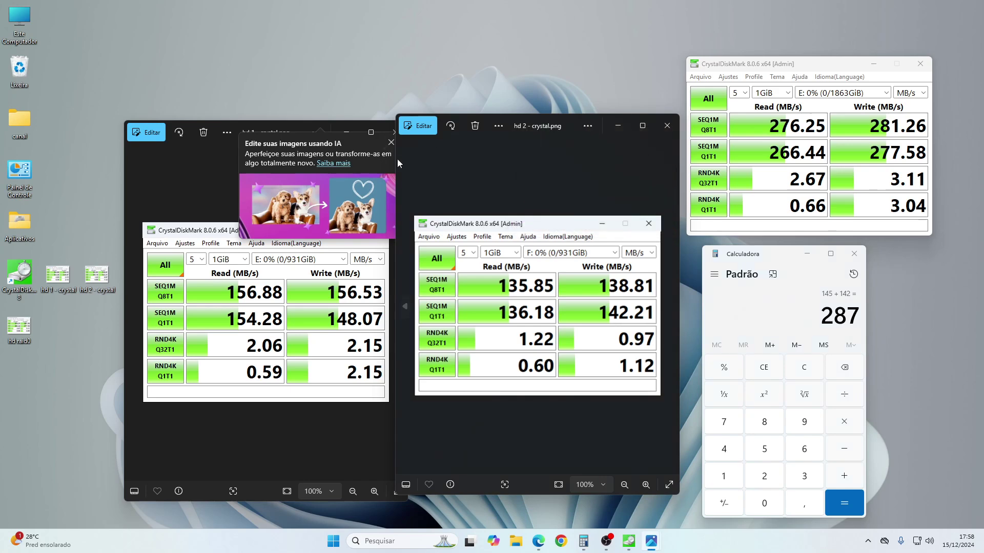
left_click(392, 132)
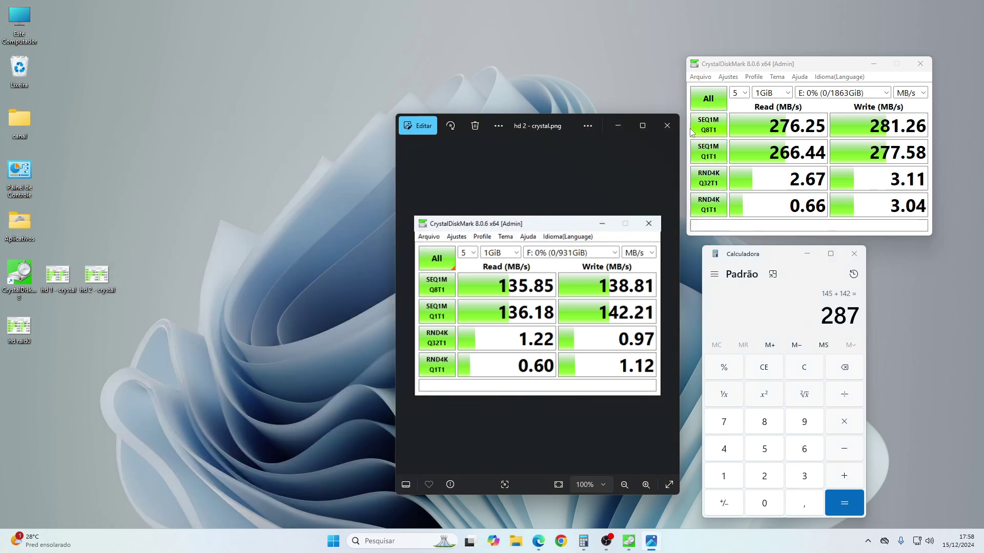
left_click(666, 125)
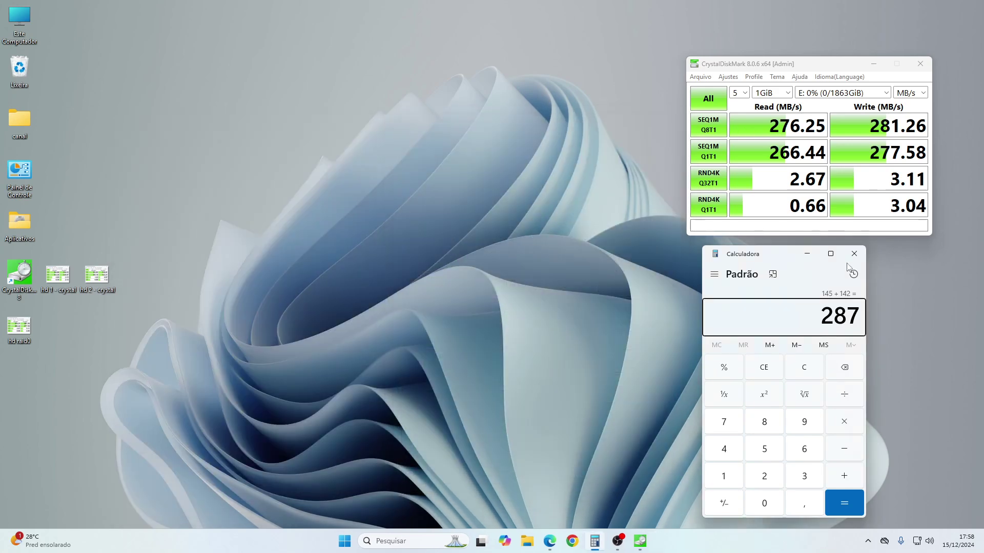